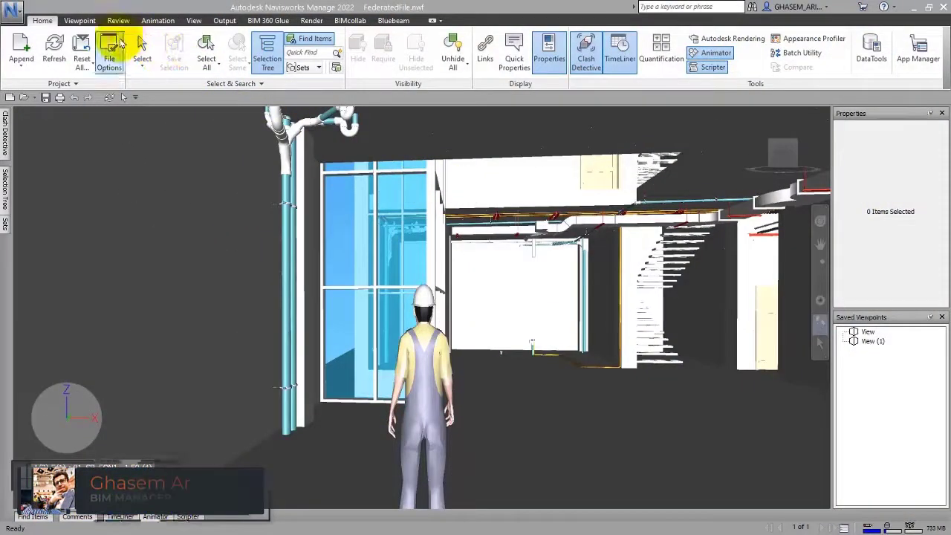
Turn off Third Person realism on the Viewpoint tab and return to Select mode.
{"action": "left_click", "coordinate": [79, 20]}
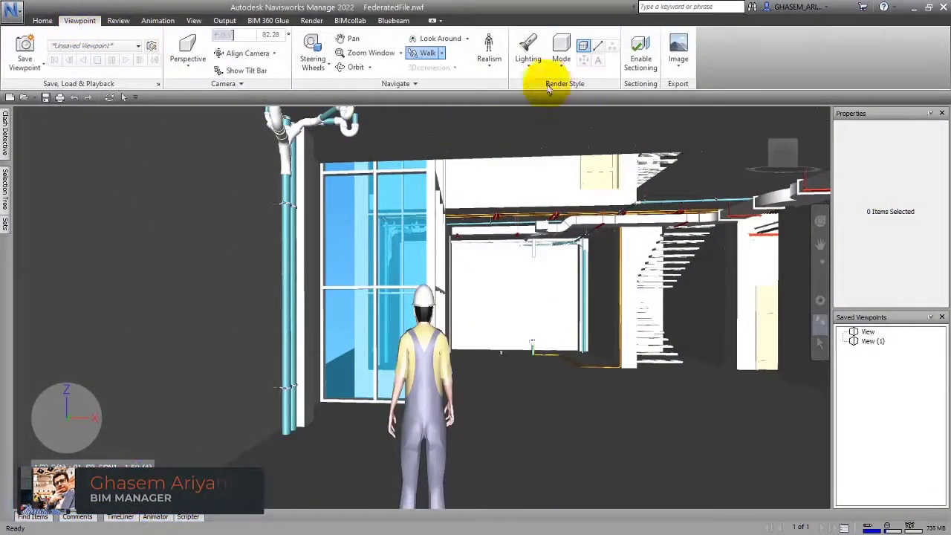
{"action": "left_click", "coordinate": [489, 54]}
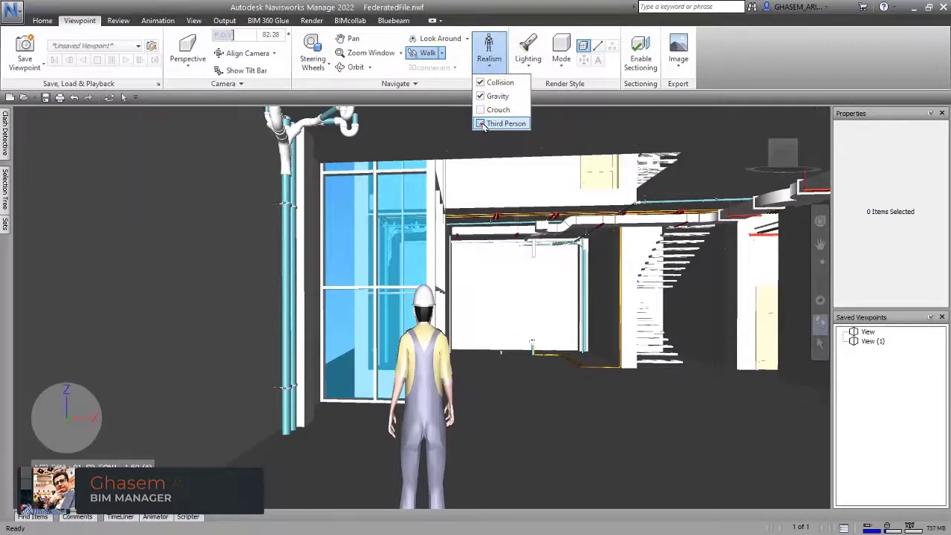
{"action": "left_click", "coordinate": [481, 124]}
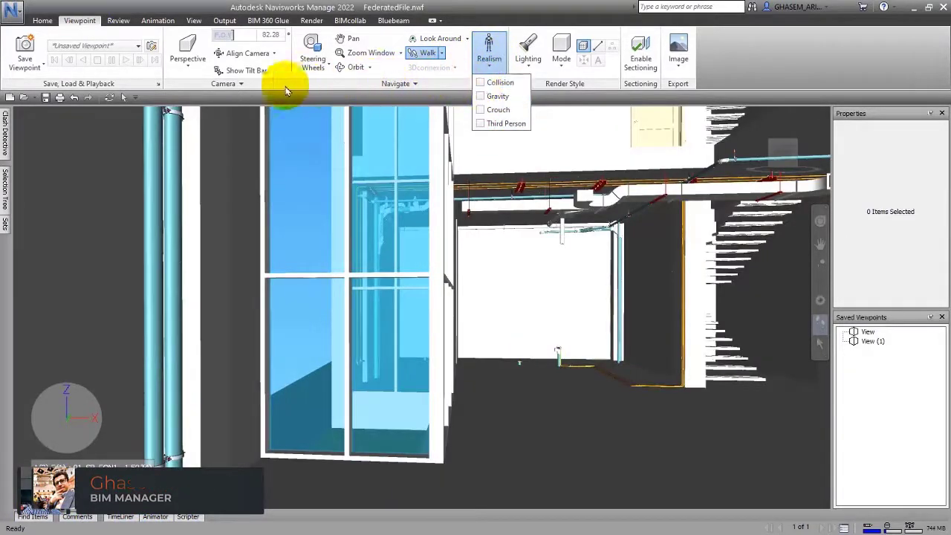
{"action": "left_click", "coordinate": [217, 83]}
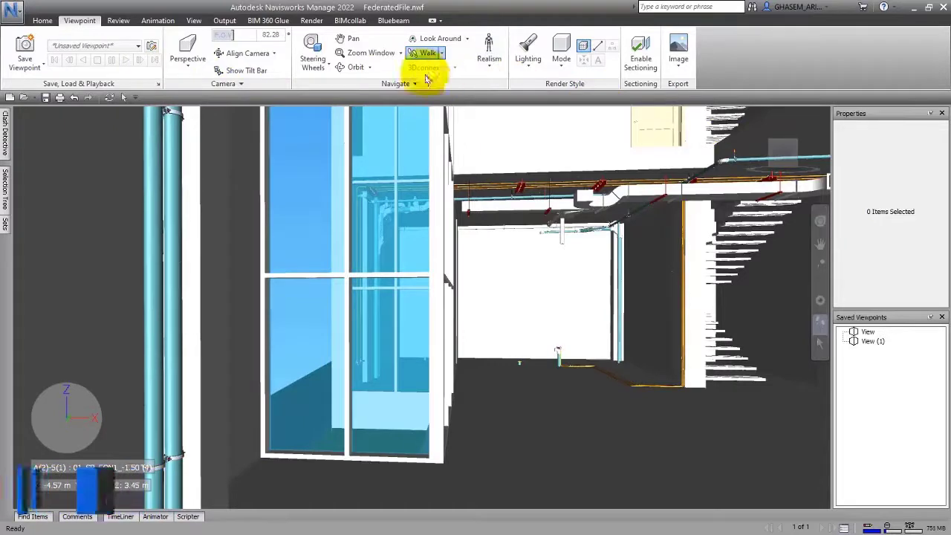
{"action": "left_click", "coordinate": [123, 99]}
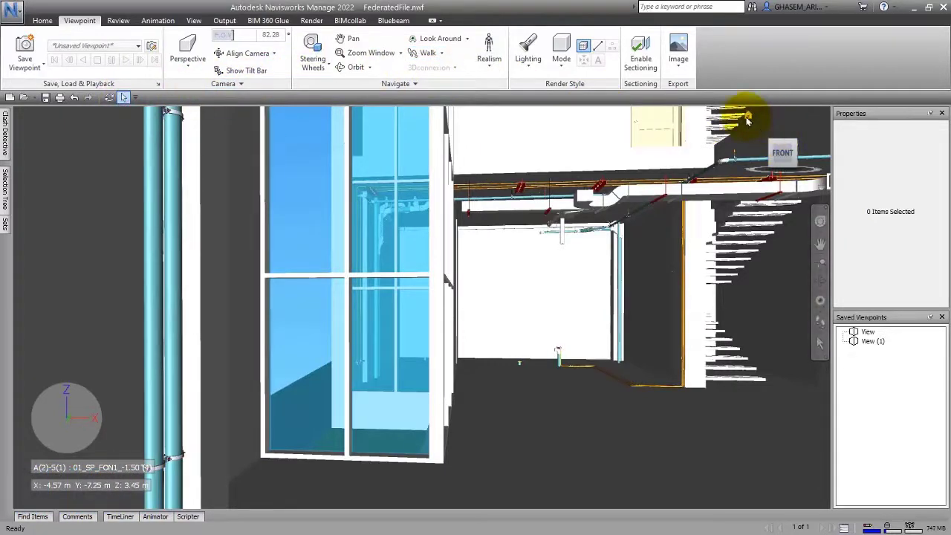
Return to the ViewCube Home view and expand the Camera panel's position fields.
{"action": "left_click", "coordinate": [747, 121]}
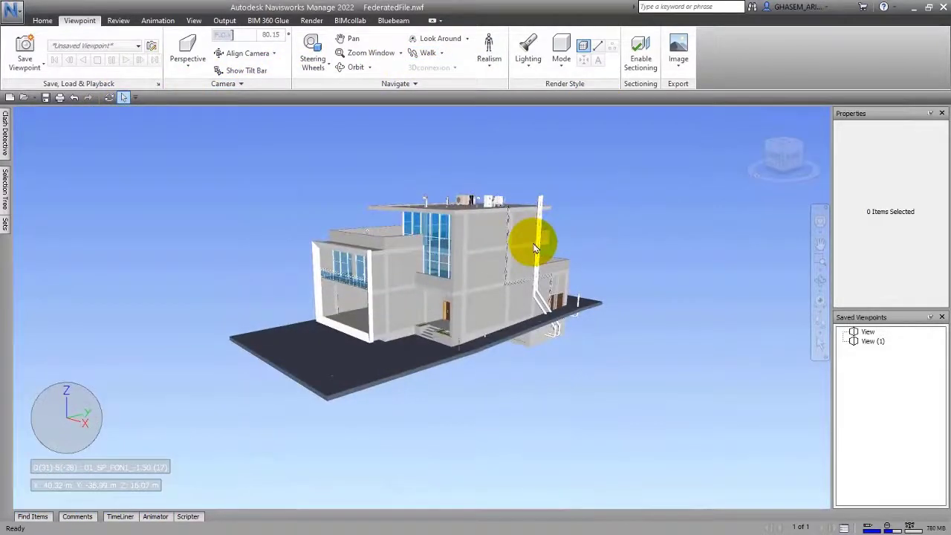
{"action": "scroll", "coordinate": [532, 248], "scroll_direction": "up", "scroll_amount": 6}
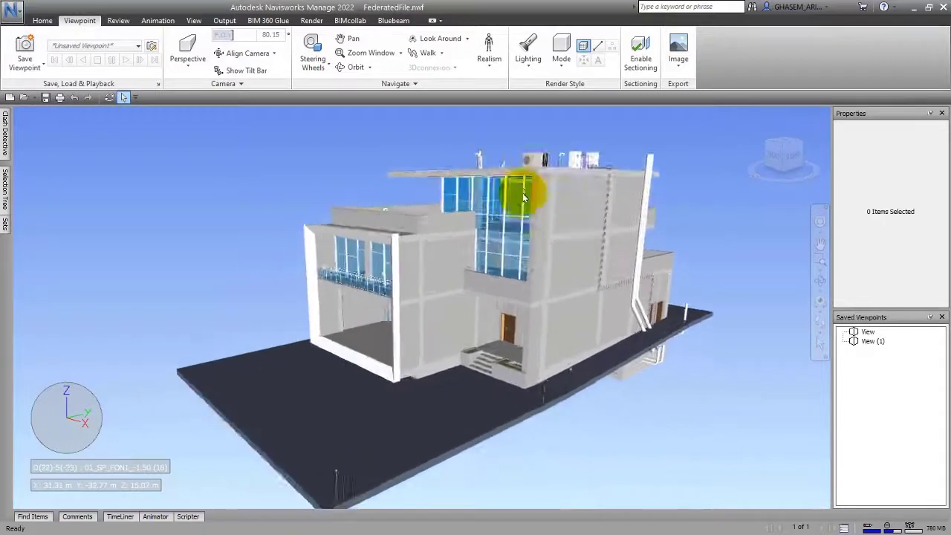
{"action": "left_click", "coordinate": [248, 84]}
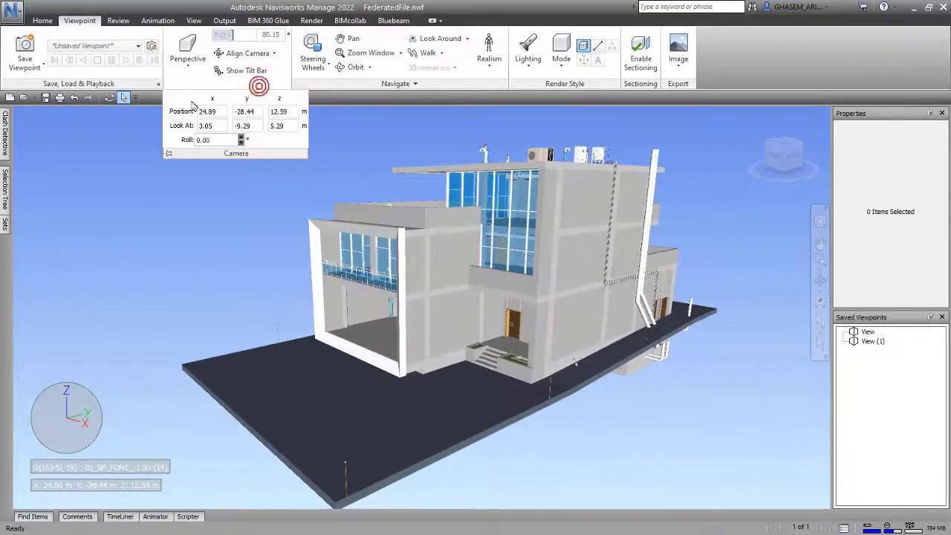
Pin the Camera panel slide-out open and orbit around the building.
{"action": "left_click", "coordinate": [167, 151]}
{"action": "middle_click_drag", "start_coordinate": [343, 250], "coordinate": [450, 253], "text": "shift"}
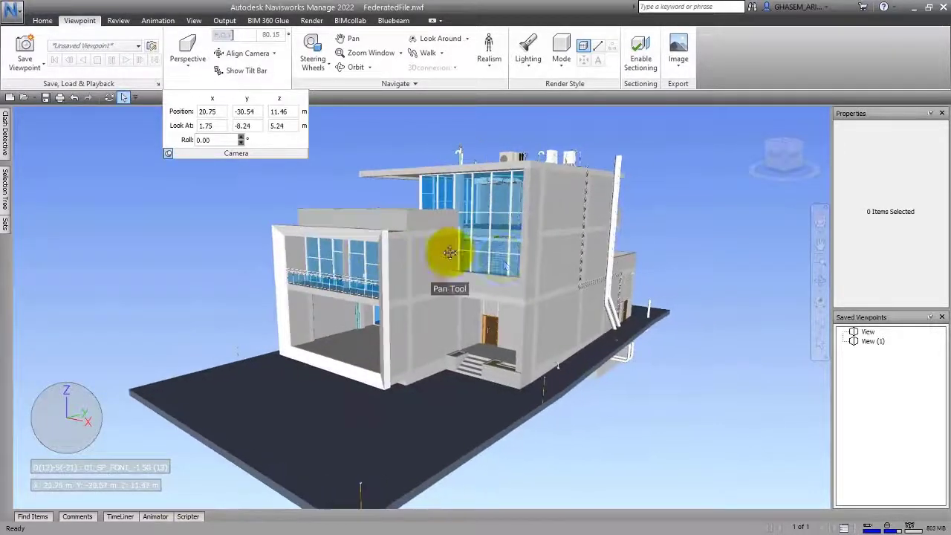
{"action": "middle_click_drag", "start_coordinate": [507, 265], "coordinate": [532, 213], "text": "shift"}
{"action": "left_click", "coordinate": [356, 67]}
{"action": "left_click_drag", "start_coordinate": [454, 251], "coordinate": [484, 255]}
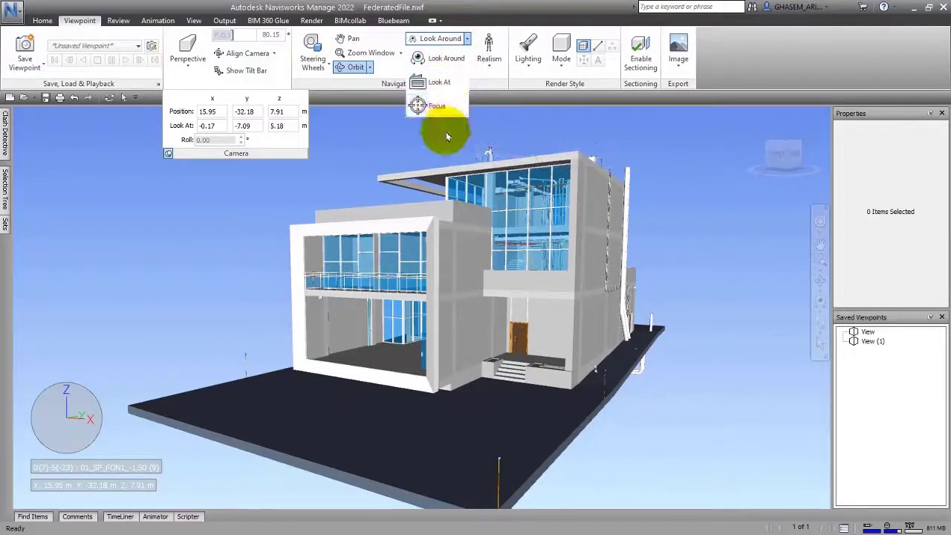
Refocus the view on a point of the building and orbit around it.
{"action": "left_click", "coordinate": [431, 100]}
{"action": "left_click", "coordinate": [481, 294]}
{"action": "left_click", "coordinate": [356, 67]}
{"action": "left_click_drag", "start_coordinate": [425, 279], "coordinate": [505, 277]}
{"action": "right_click", "coordinate": [505, 277]}
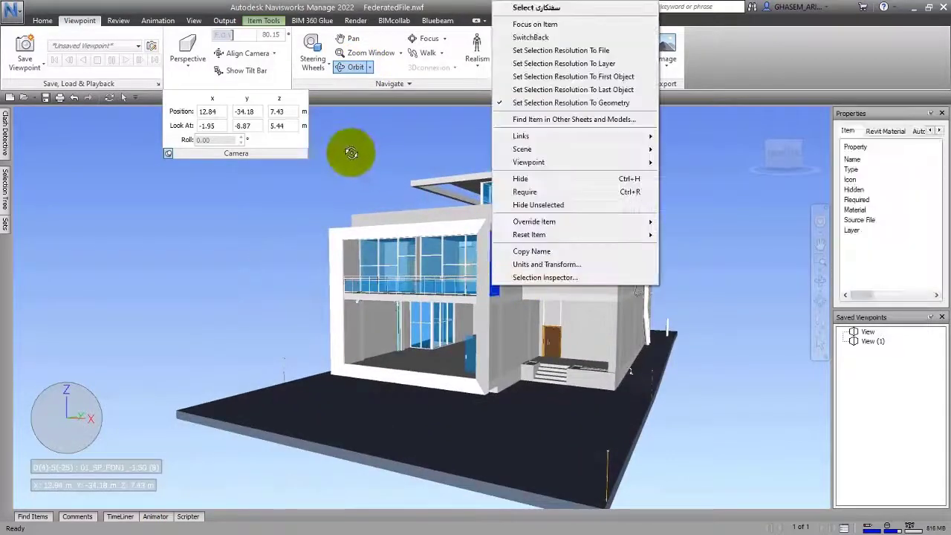
{"action": "left_click", "coordinate": [124, 97]}
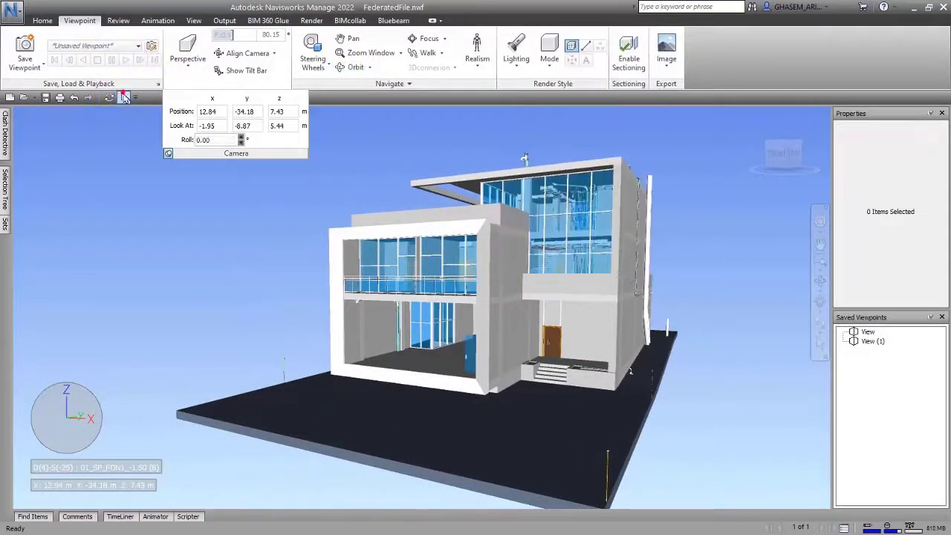
Orbit lower to a new corner view at camera position 18.82, -30.90, 11.60.
{"action": "left_click", "coordinate": [525, 266]}
{"action": "mouse_move", "coordinate": [525, 266]}
{"action": "middle_mouse_down", "text": "shift"}
{"action": "mouse_move", "coordinate": [521, 289]}
{"action": "mouse_move", "coordinate": [535, 272]}
{"action": "middle_mouse_up", "text": "shift"}
{"action": "left_click", "coordinate": [415, 204]}
{"action": "middle_click_drag", "start_coordinate": [415, 204], "coordinate": [470, 205], "text": "shift"}
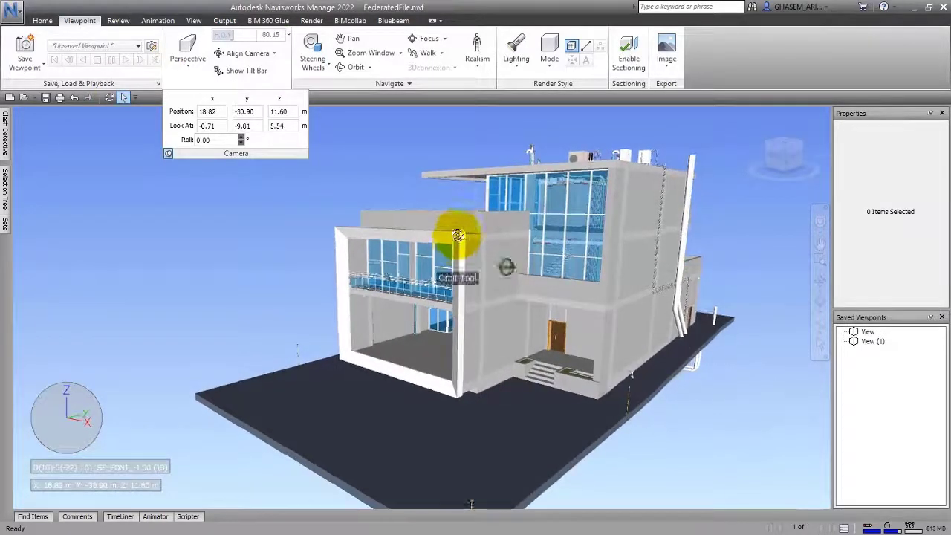
{"action": "middle_click_drag", "start_coordinate": [458, 237], "coordinate": [353, 177], "text": "shift"}
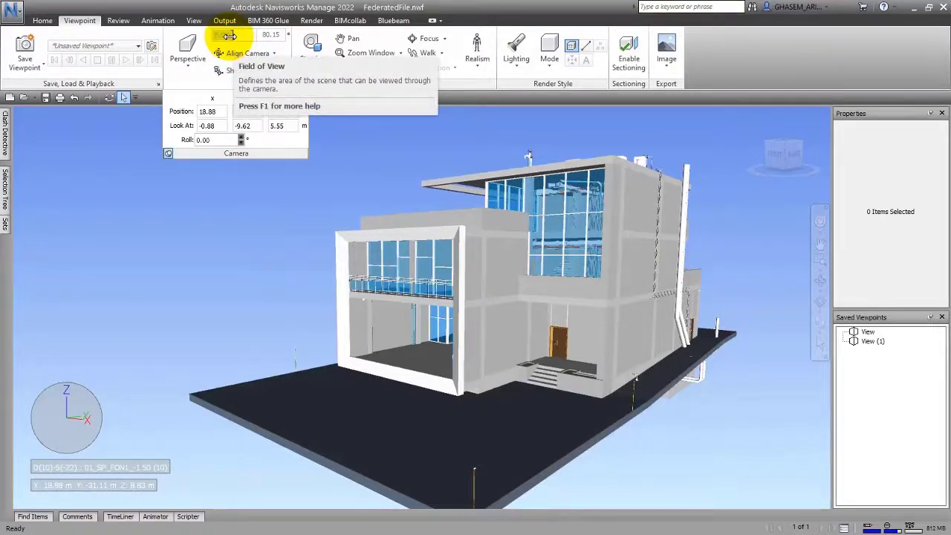
Try narrower and wider field-of-view values while orbiting the building.
{"action": "left_click_drag", "start_coordinate": [229, 36], "coordinate": [234, 37]}
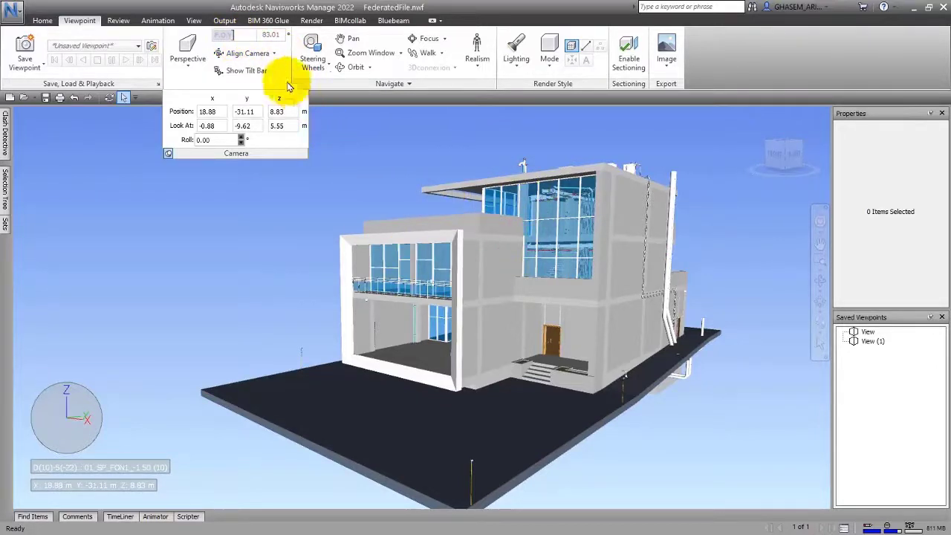
{"action": "left_click_drag", "start_coordinate": [236, 36], "coordinate": [264, 40]}
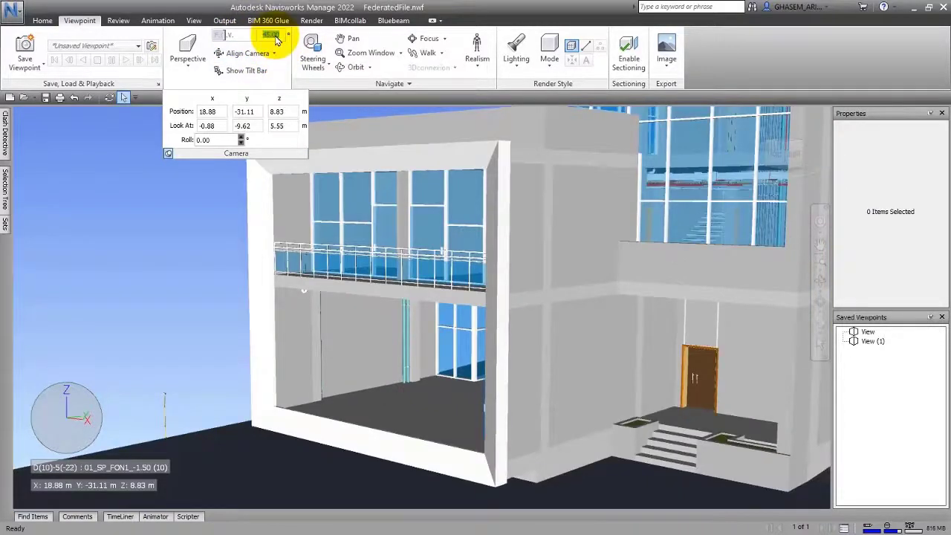
{"action": "left_click_drag", "start_coordinate": [275, 35], "coordinate": [275, 36]}
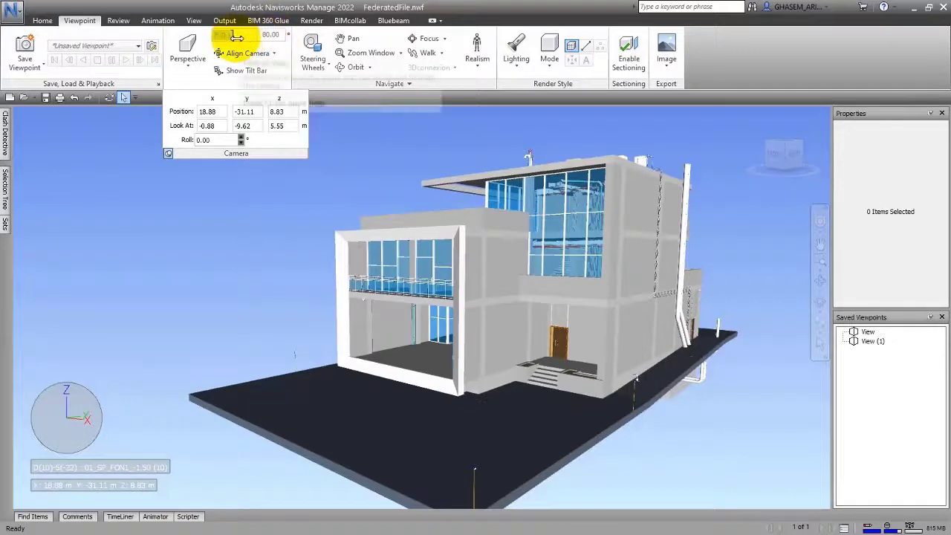
{"action": "scroll", "coordinate": [389, 206], "scroll_direction": "up", "scroll_amount": 3}
{"action": "middle_click_drag", "start_coordinate": [393, 207], "coordinate": [406, 199], "text": "shift"}
{"action": "mouse_move", "coordinate": [223, 35]}
{"action": "left_mouse_down"}
{"action": "mouse_move", "coordinate": [240, 34]}
{"action": "mouse_move", "coordinate": [228, 35]}
{"action": "left_mouse_up"}
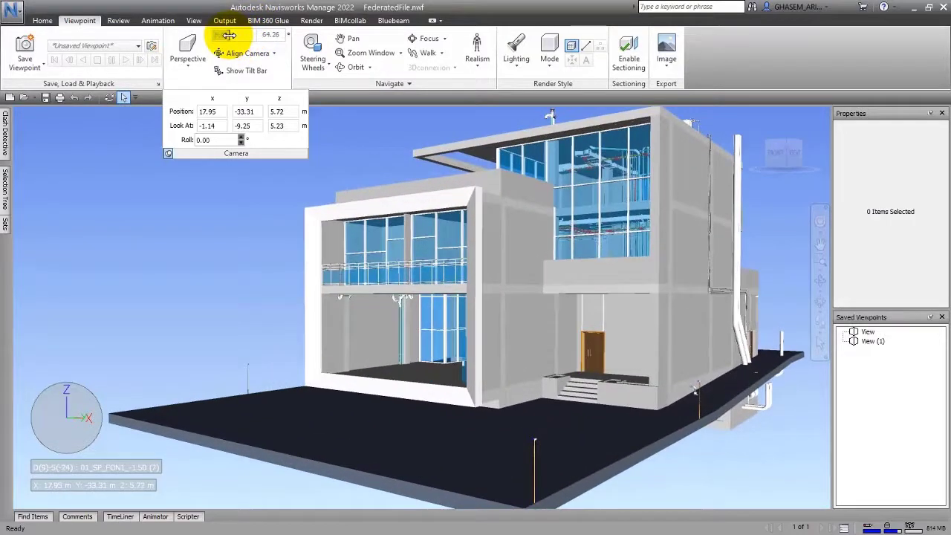
{"action": "middle_click_drag", "start_coordinate": [404, 171], "coordinate": [549, 228], "text": "shift"}
Set the field of view to 40 and zoom out to show the whole house.
{"action": "left_click", "coordinate": [748, 118]}
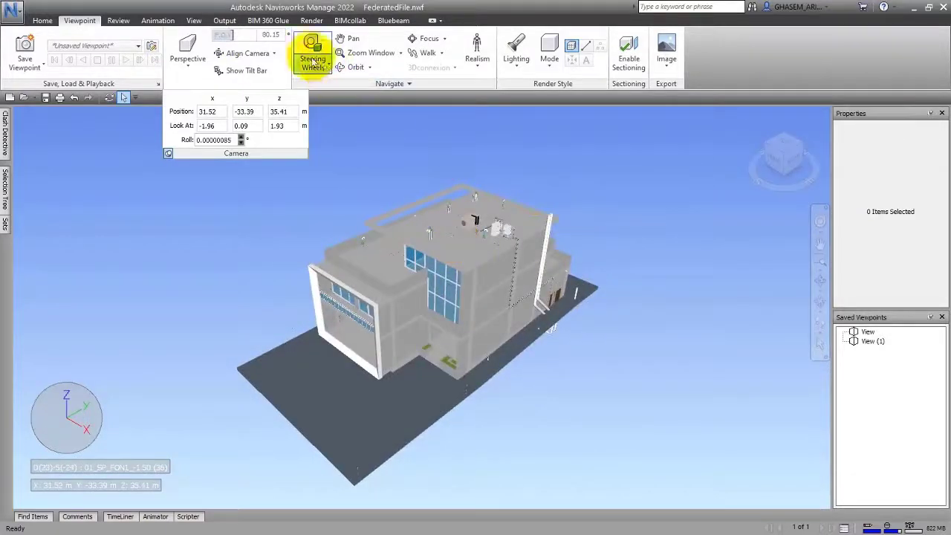
{"action": "left_click_drag", "start_coordinate": [275, 37], "coordinate": [320, 99]}
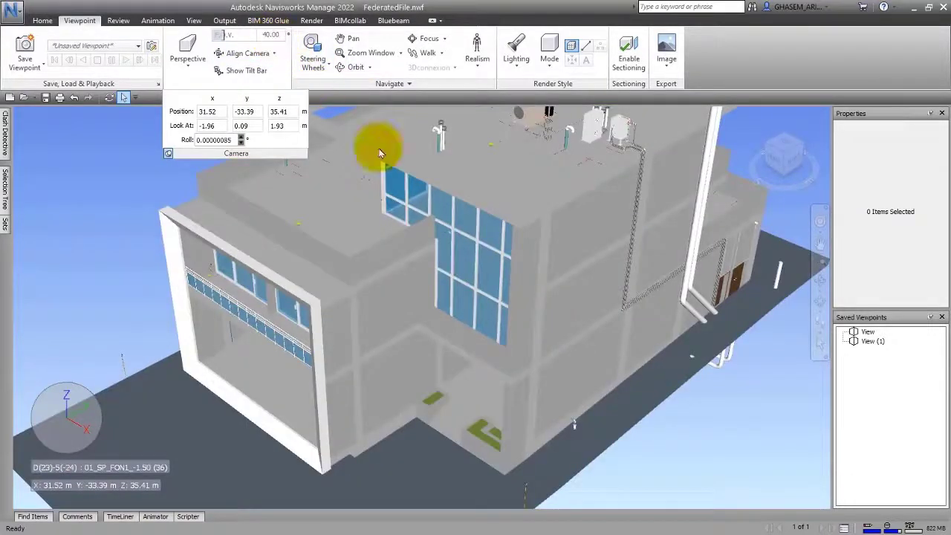
{"action": "middle_click_drag", "start_coordinate": [570, 332], "coordinate": [541, 320], "text": "shift"}
{"action": "scroll", "coordinate": [542, 319], "scroll_direction": "down", "scroll_amount": 4}
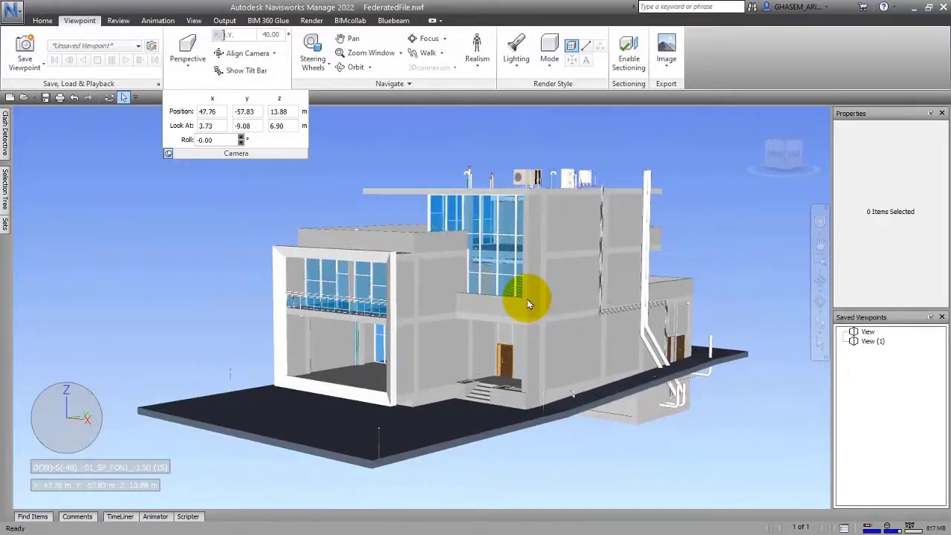
Switch the view to Orthographic, orbit toward the roof, then return to Perspective.
{"action": "left_click", "coordinate": [188, 59]}
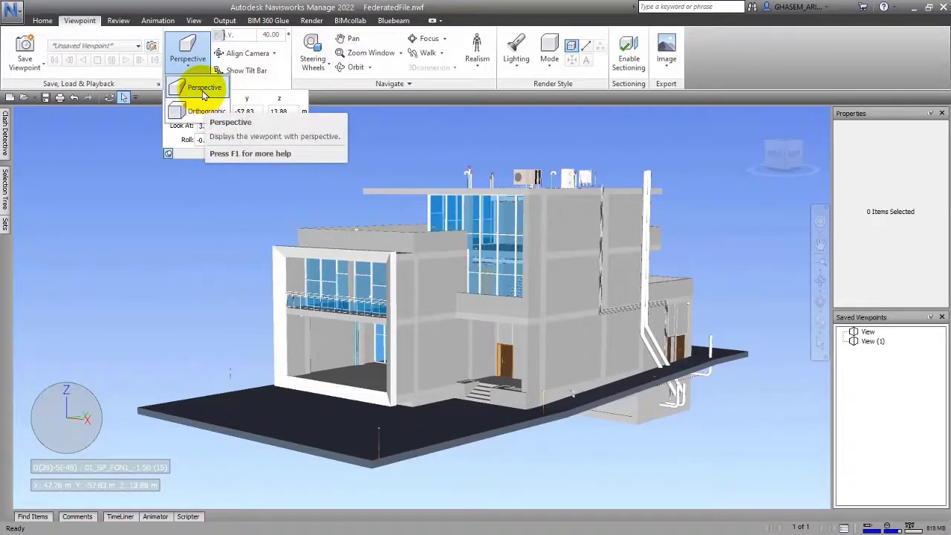
{"action": "left_click", "coordinate": [204, 91]}
{"action": "left_click", "coordinate": [188, 52]}
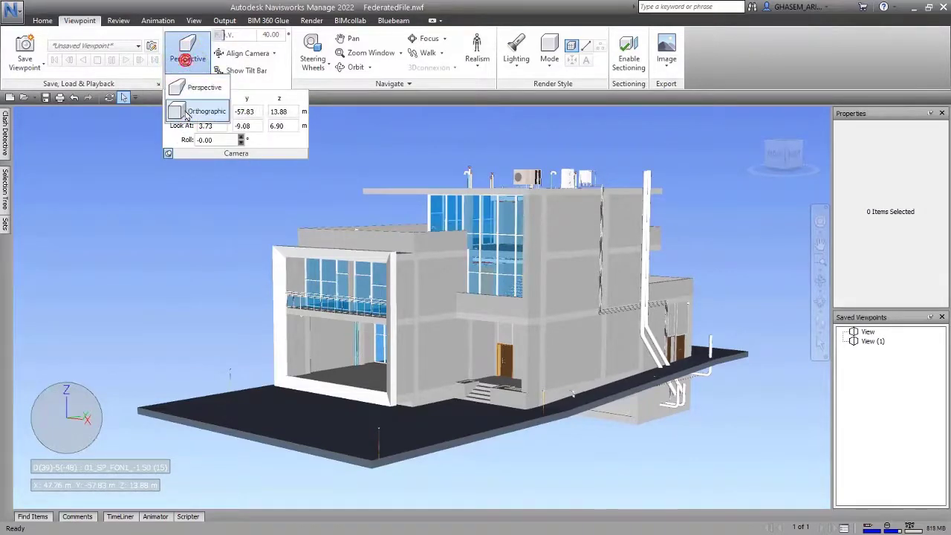
{"action": "left_click", "coordinate": [193, 110]}
{"action": "middle_click_drag", "start_coordinate": [442, 275], "coordinate": [434, 298], "text": "shift"}
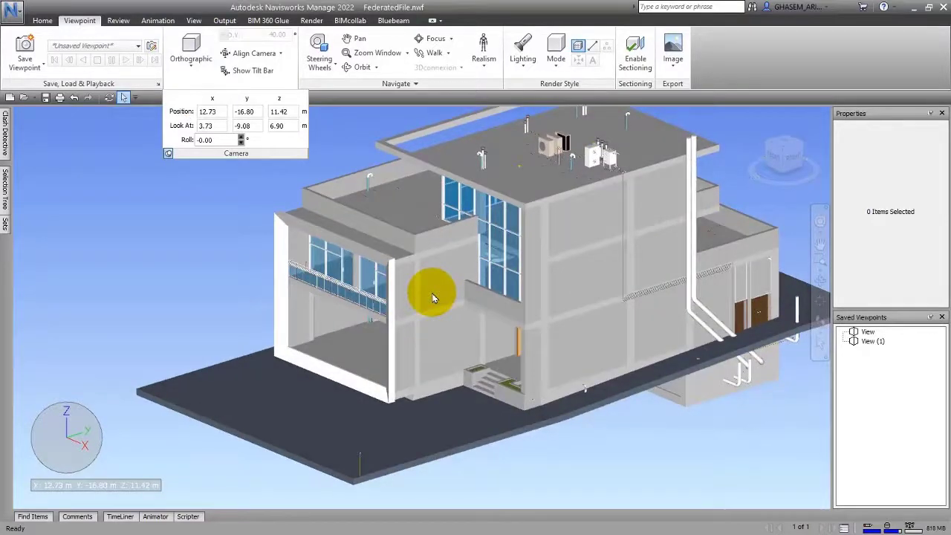
{"action": "left_click", "coordinate": [191, 58]}
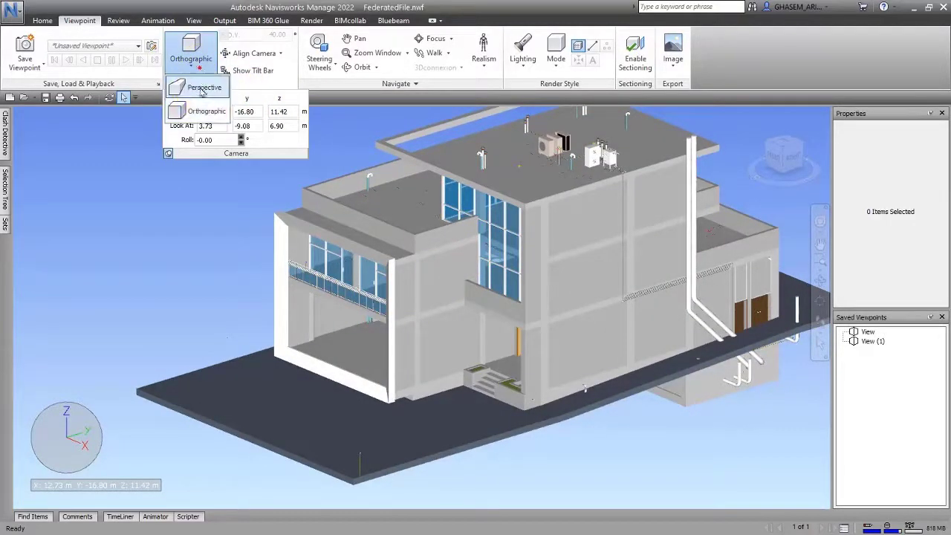
{"action": "left_click", "coordinate": [202, 87]}
{"action": "middle_click_drag", "start_coordinate": [386, 260], "coordinate": [408, 245], "text": "shift"}
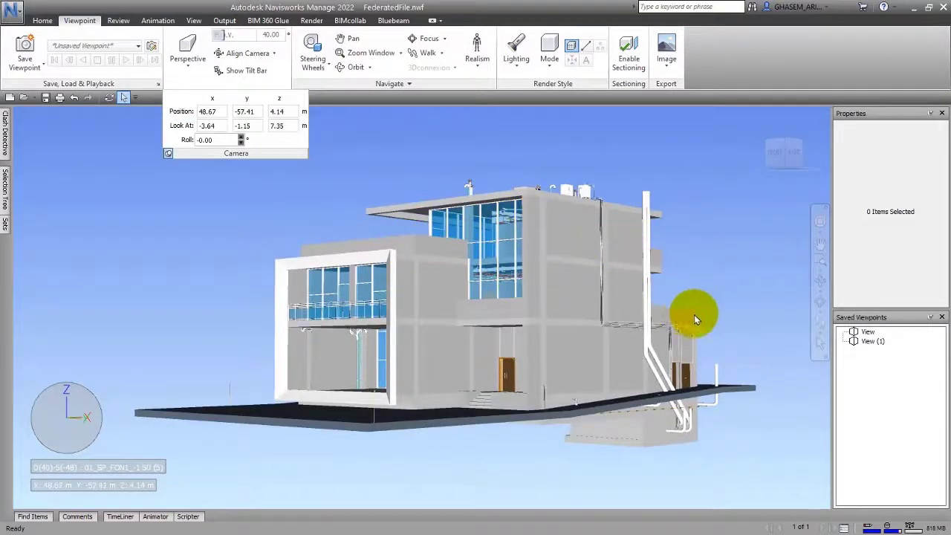
Snap to the RIGHT elevation in Orthographic, orbit away, and switch back to Perspective.
{"action": "left_click", "coordinate": [191, 55]}
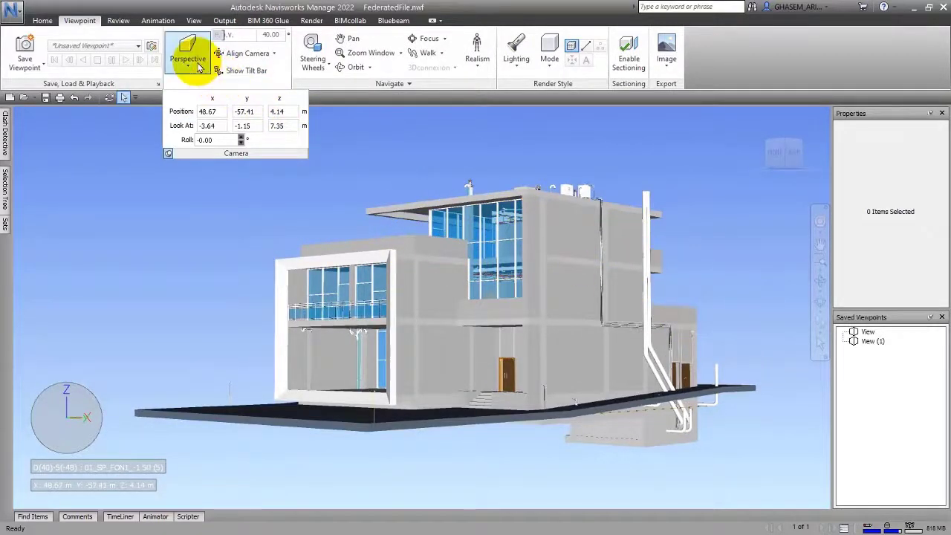
{"action": "left_click", "coordinate": [200, 106]}
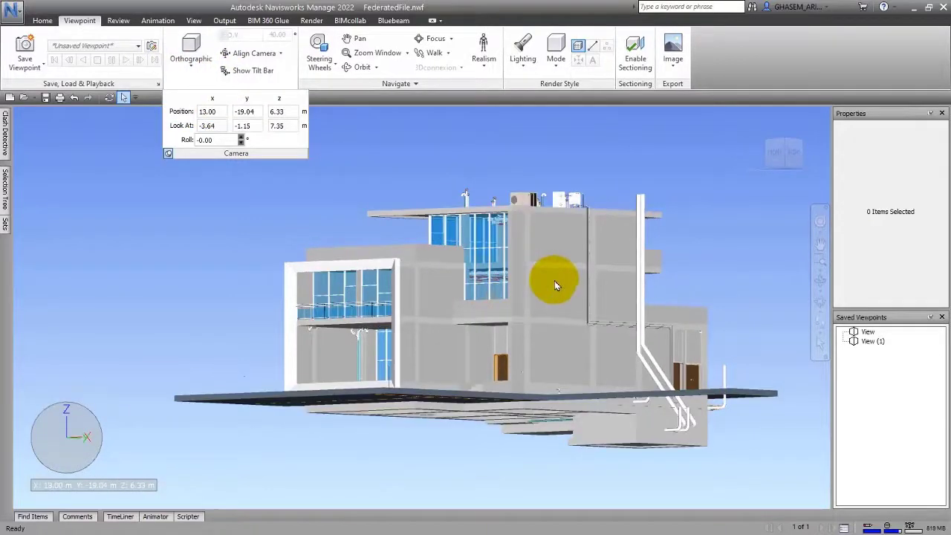
{"action": "middle_click_drag", "start_coordinate": [589, 286], "coordinate": [516, 257], "text": "shift"}
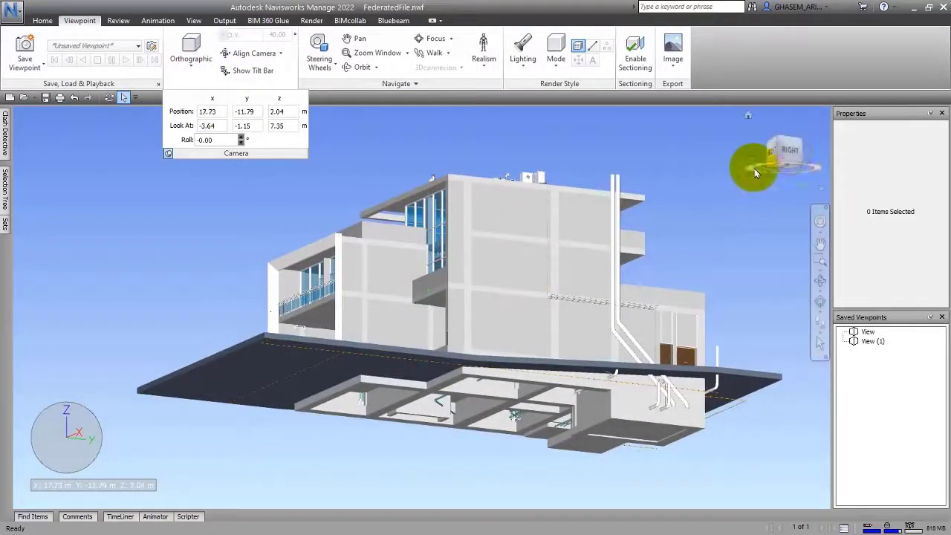
{"action": "left_click", "coordinate": [791, 152]}
{"action": "middle_click_drag", "start_coordinate": [685, 187], "coordinate": [675, 286], "text": "shift"}
{"action": "left_click", "coordinate": [186, 49]}
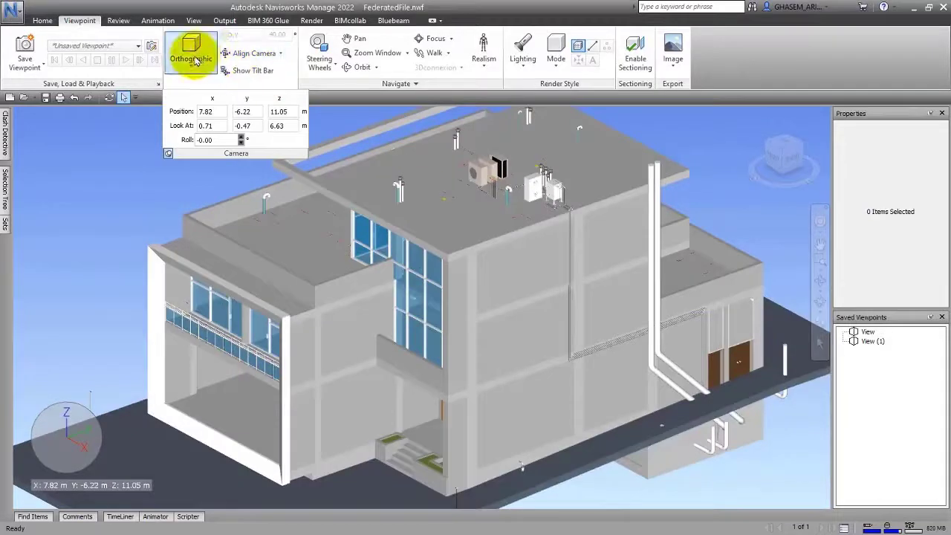
{"action": "left_click", "coordinate": [202, 87]}
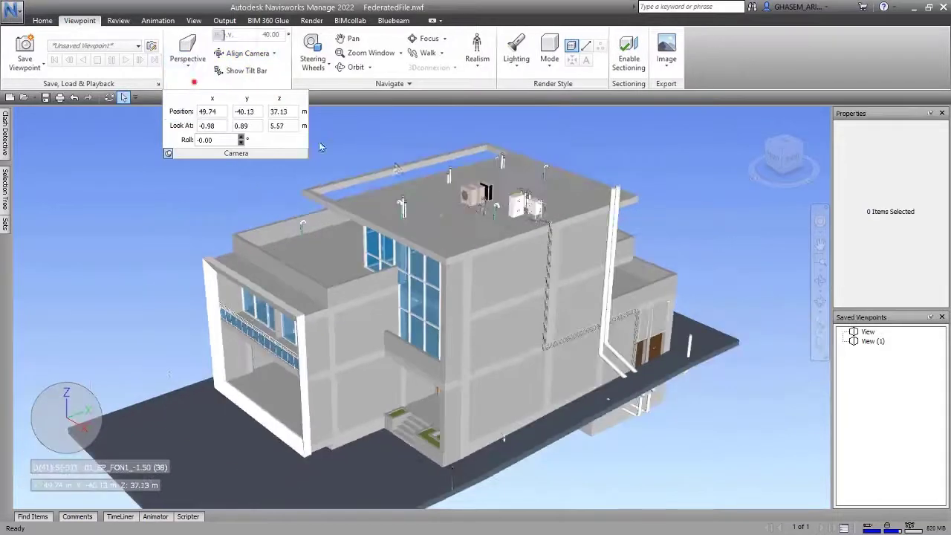
View the right elevation in Orthographic, then the top plan in Perspective.
{"action": "left_click", "coordinate": [792, 159]}
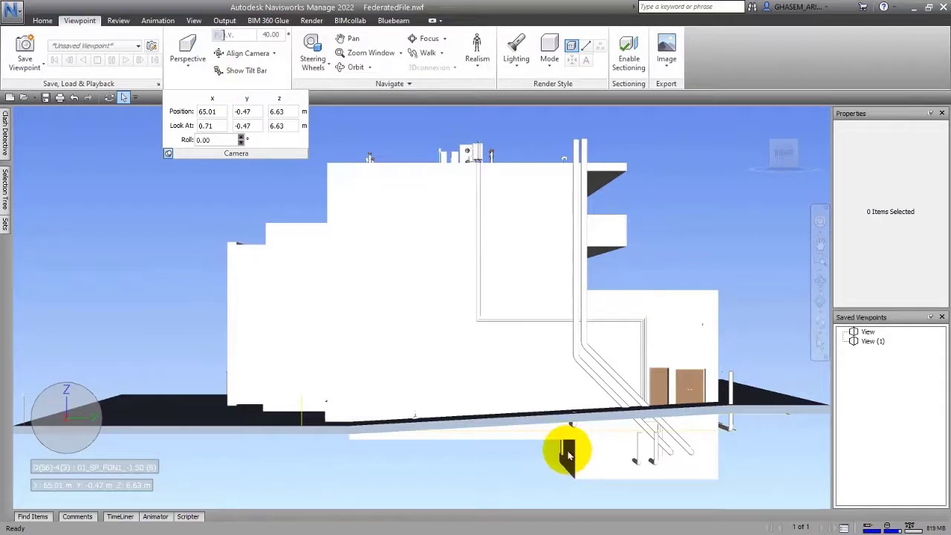
{"action": "left_click", "coordinate": [183, 71]}
{"action": "left_click", "coordinate": [193, 110]}
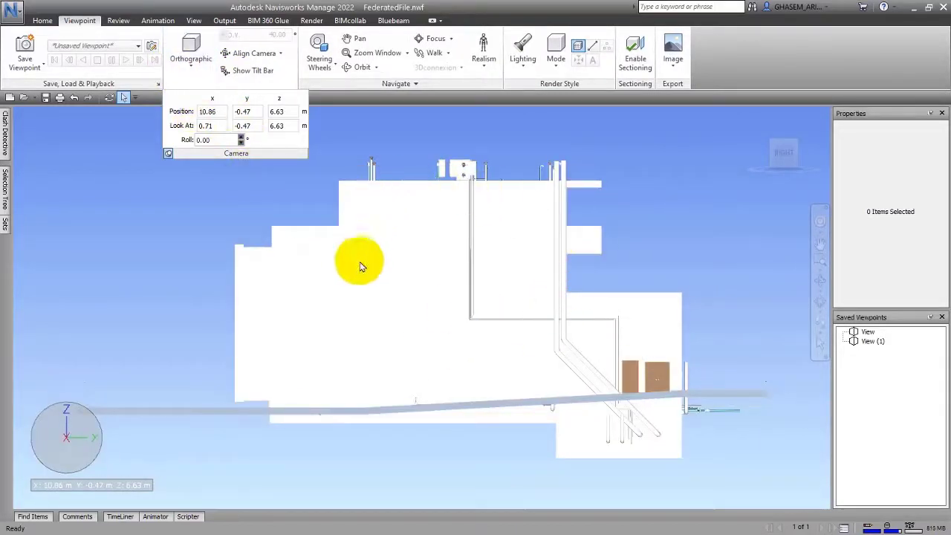
{"action": "left_click", "coordinate": [786, 140]}
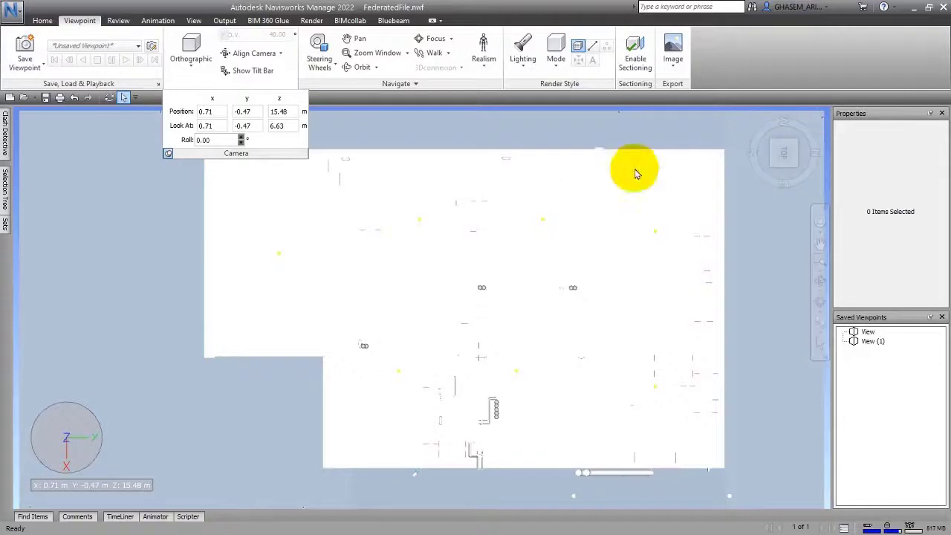
{"action": "left_click", "coordinate": [188, 61]}
{"action": "left_click", "coordinate": [196, 87]}
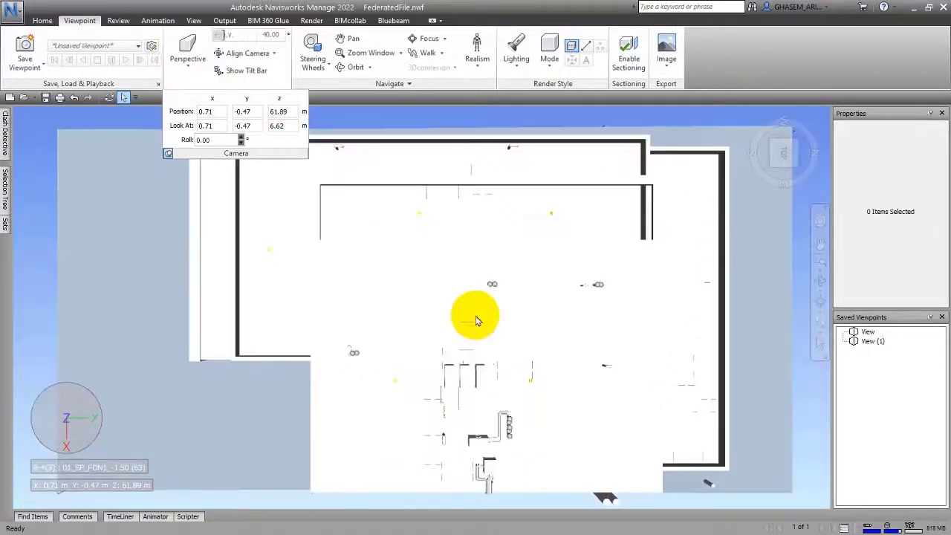
Show a ViewCube corner view of the house in Orthographic projection.
{"action": "left_click", "coordinate": [747, 113]}
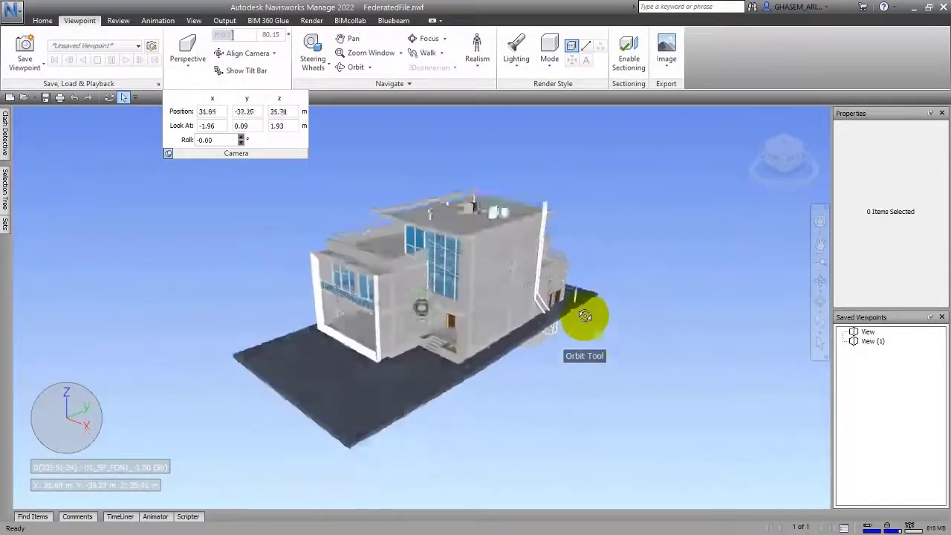
{"action": "left_click", "coordinate": [192, 67]}
{"action": "left_click", "coordinate": [201, 109]}
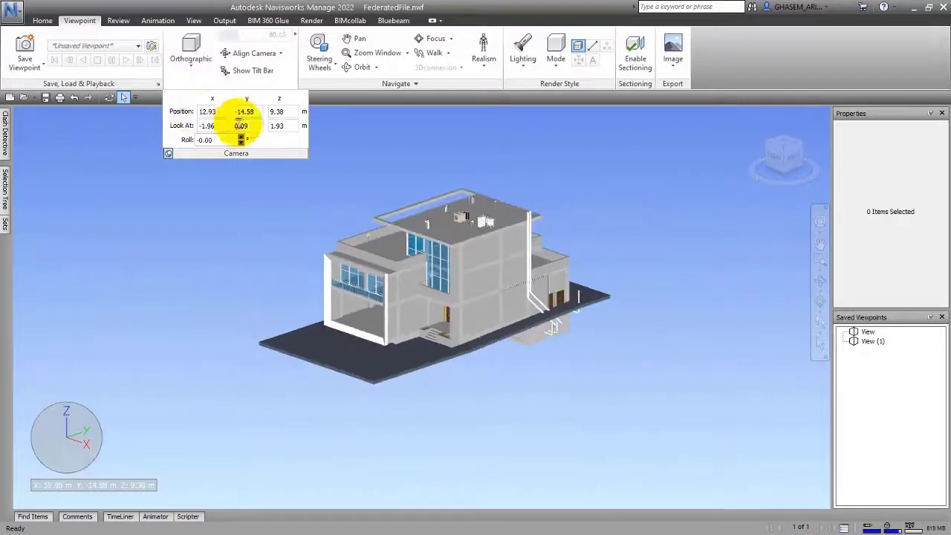
Turn on Walk and return the view to Perspective projection.
{"action": "left_click", "coordinate": [432, 54]}
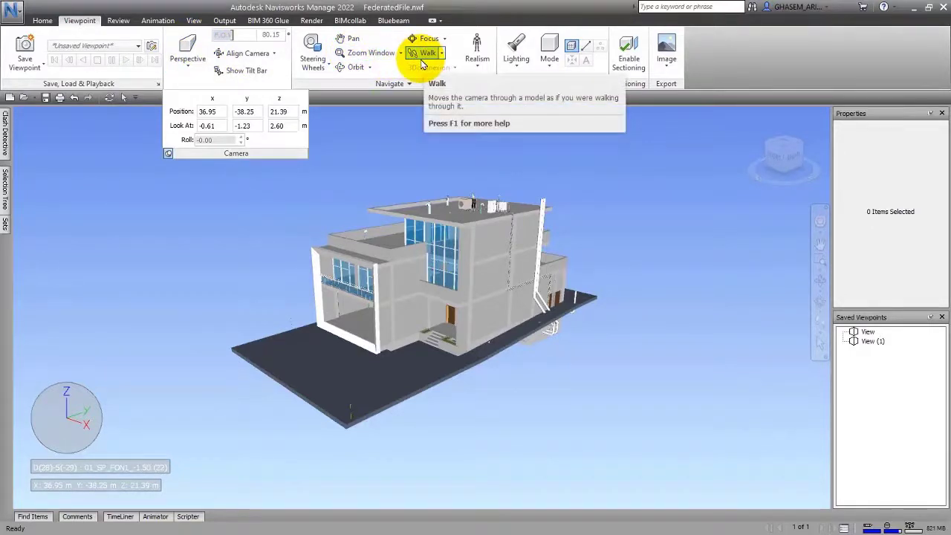
{"action": "left_click", "coordinate": [190, 64]}
{"action": "left_click", "coordinate": [195, 89]}
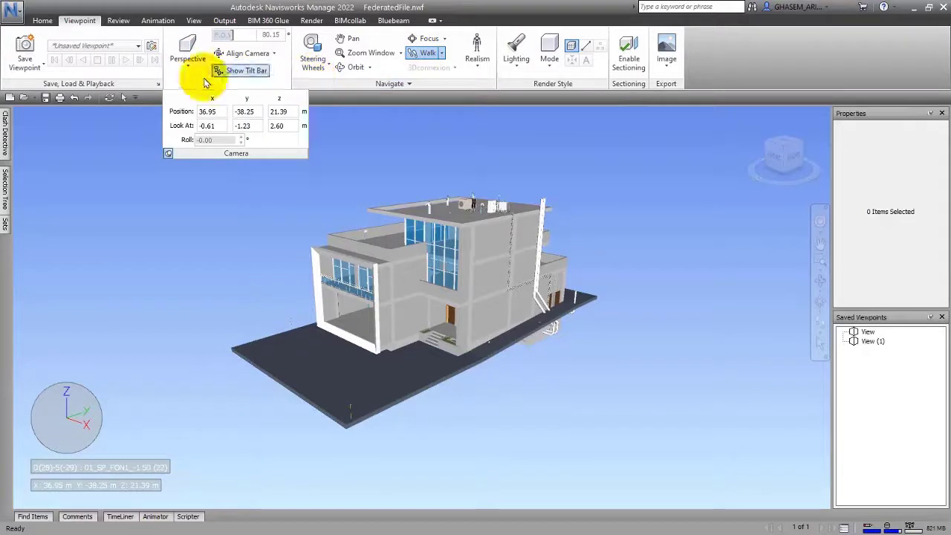
{"action": "left_click", "coordinate": [123, 98]}
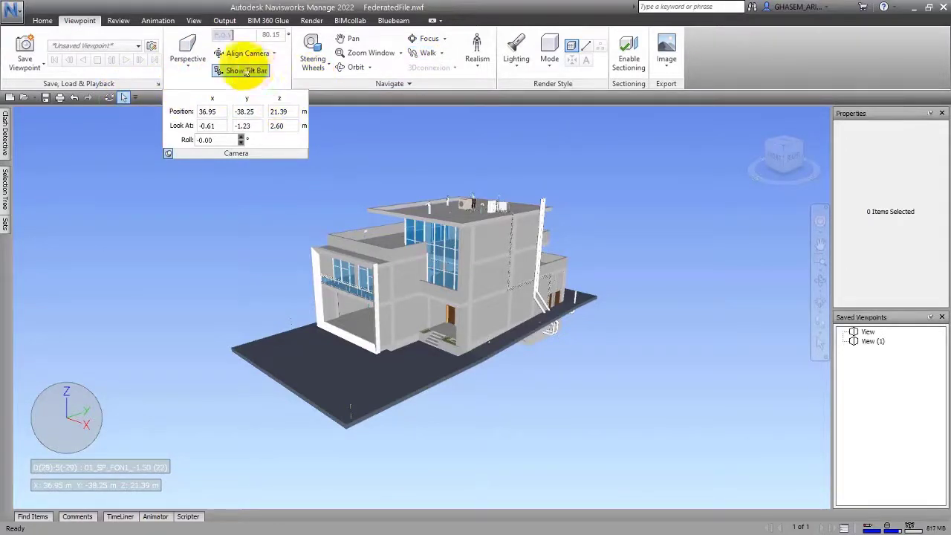
Open and close the Align Camera options, then go to the View tab.
{"action": "left_click", "coordinate": [271, 58]}
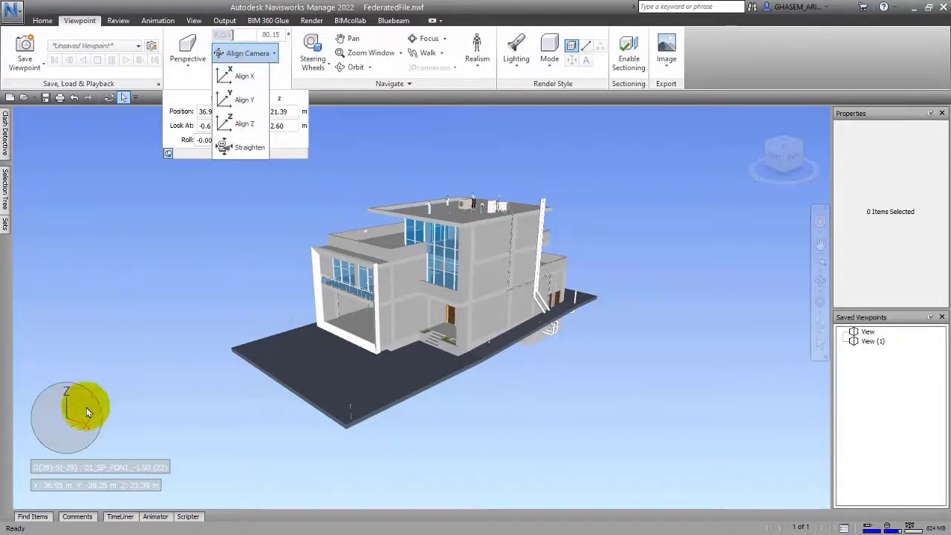
{"action": "left_click", "coordinate": [109, 363]}
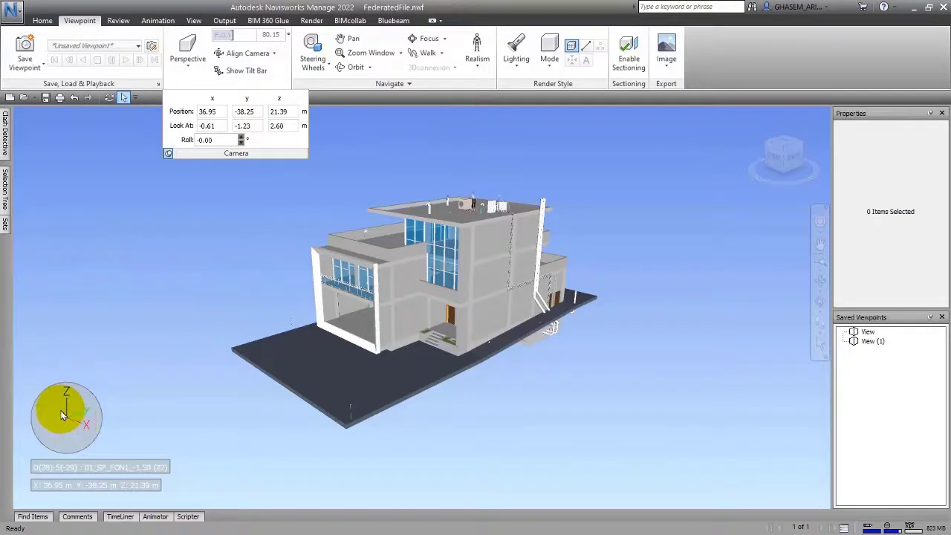
{"action": "left_click", "coordinate": [193, 21]}
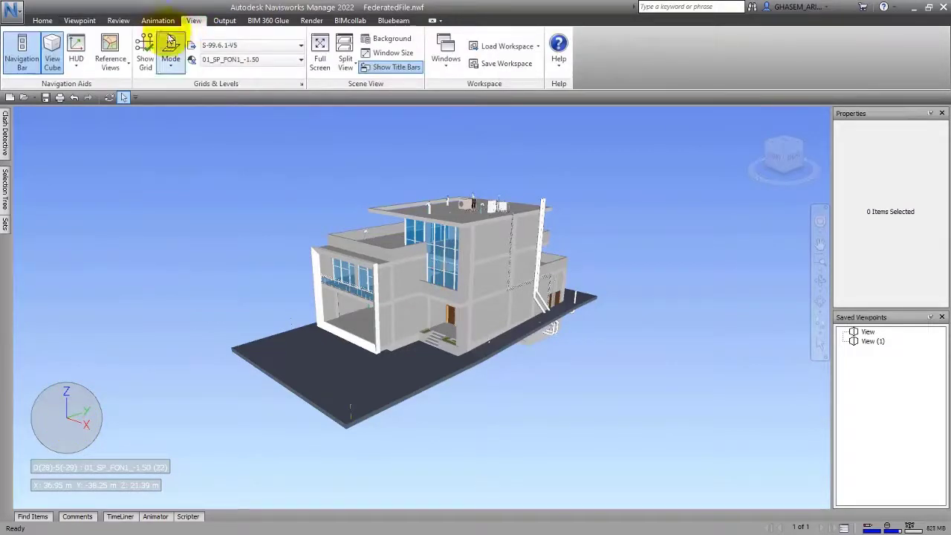
Toggle the HUD's XYZ Axes indicator off and on several times, leaving it shown.
{"action": "left_click", "coordinate": [121, 66]}
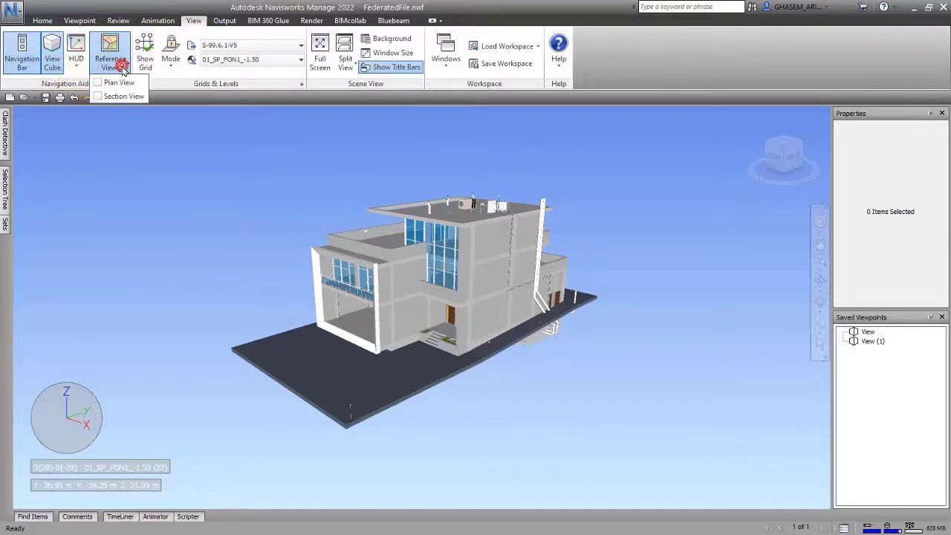
{"action": "left_click", "coordinate": [76, 64]}
{"action": "left_click", "coordinate": [75, 84]}
{"action": "left_click", "coordinate": [75, 84]}
{"action": "left_click", "coordinate": [75, 84]}
{"action": "left_click", "coordinate": [75, 84]}
{"action": "left_click", "coordinate": [75, 84]}
{"action": "left_click", "coordinate": [76, 84]}
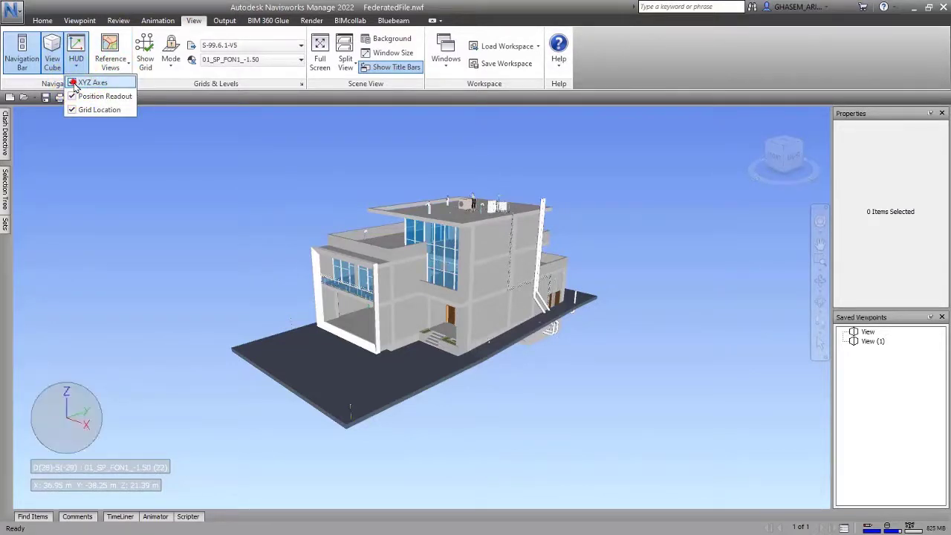
{"action": "left_click", "coordinate": [199, 136]}
{"action": "left_click", "coordinate": [95, 22]}
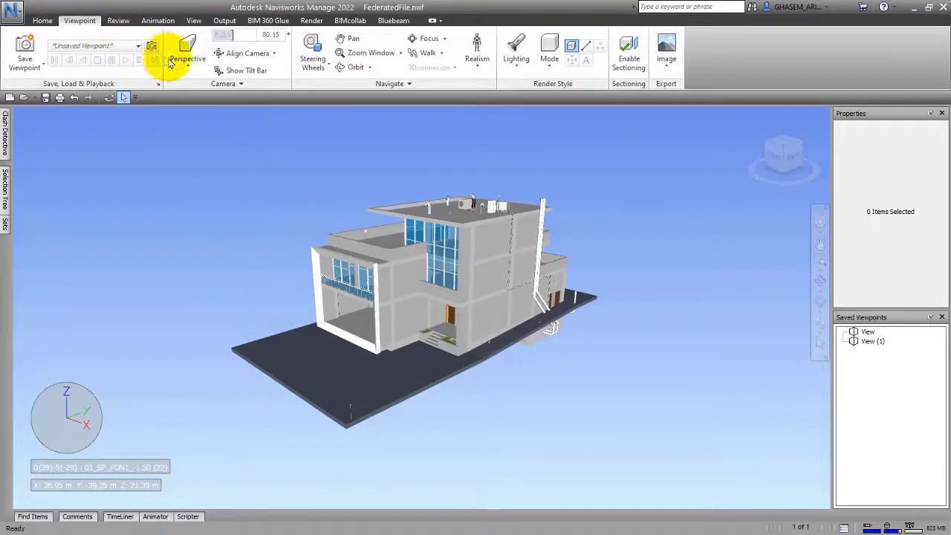
Align the camera along the X, Y and Z axes in turn.
{"action": "left_click", "coordinate": [247, 54]}
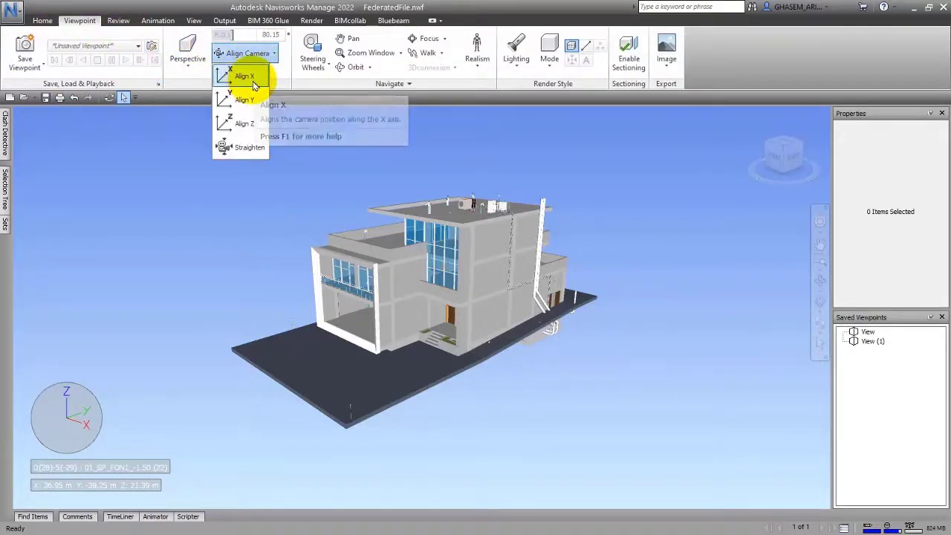
{"action": "left_click", "coordinate": [245, 77]}
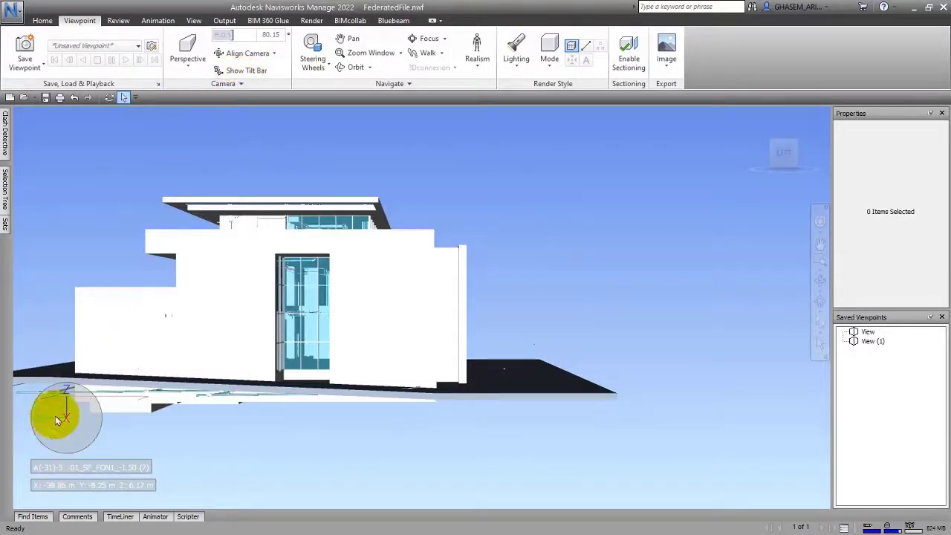
{"action": "left_click", "coordinate": [245, 53]}
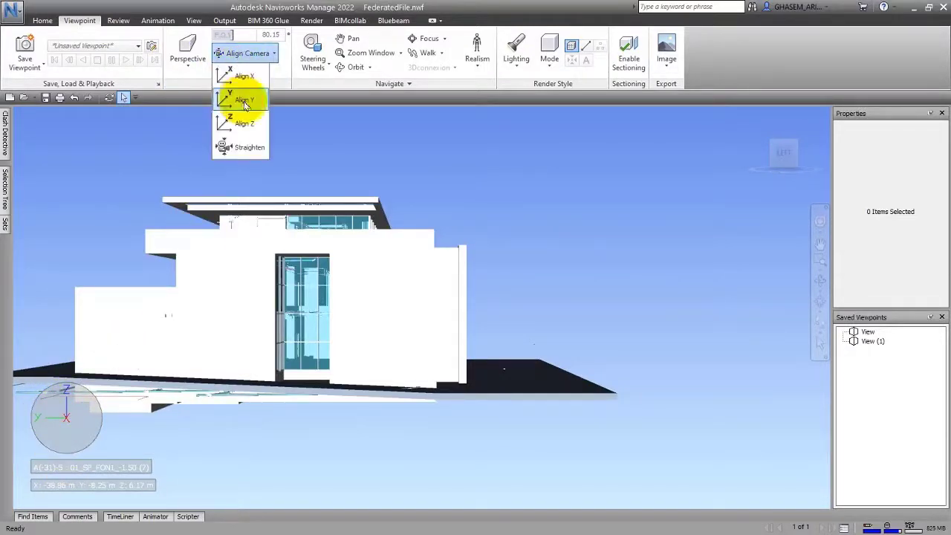
{"action": "left_click", "coordinate": [244, 101]}
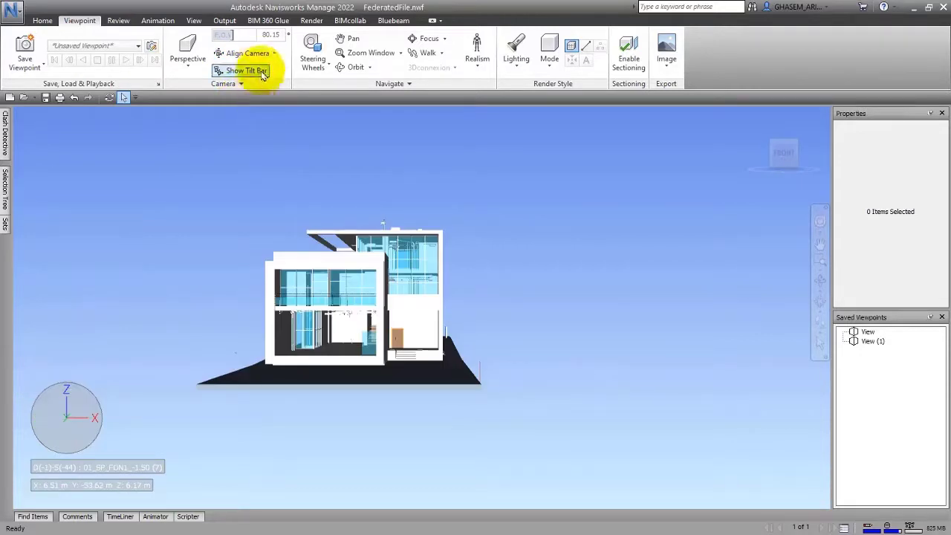
{"action": "left_click", "coordinate": [245, 53]}
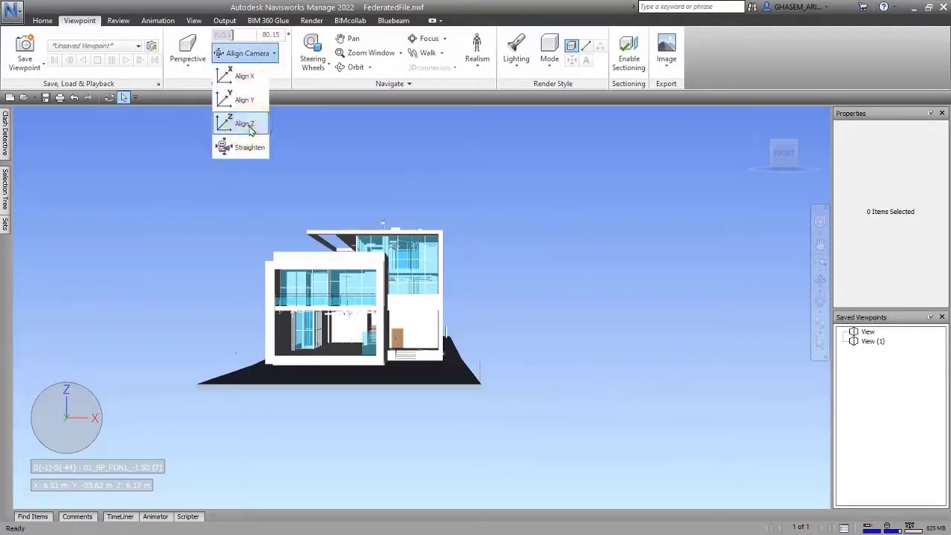
{"action": "left_click", "coordinate": [243, 123]}
Straighten the camera and rotate the top view to a ViewCube corner view.
{"action": "left_click", "coordinate": [261, 64]}
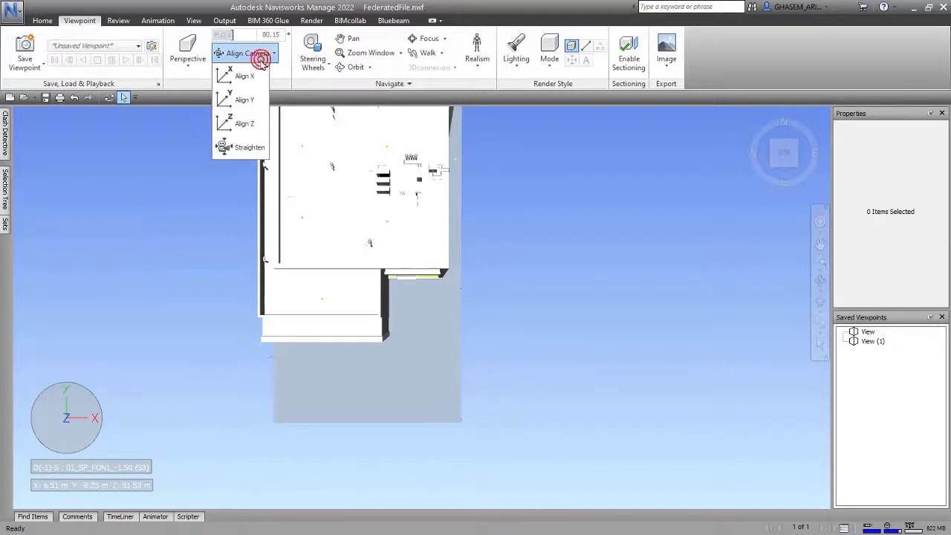
{"action": "left_click", "coordinate": [239, 145]}
{"action": "left_click", "coordinate": [260, 60]}
{"action": "left_click", "coordinate": [246, 145]}
{"action": "left_click", "coordinate": [751, 121]}
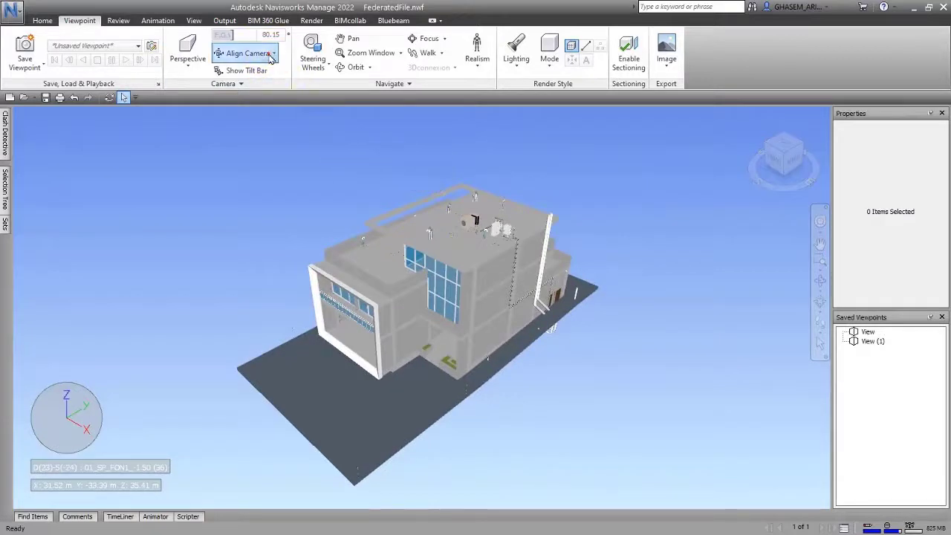
{"action": "left_click", "coordinate": [268, 54]}
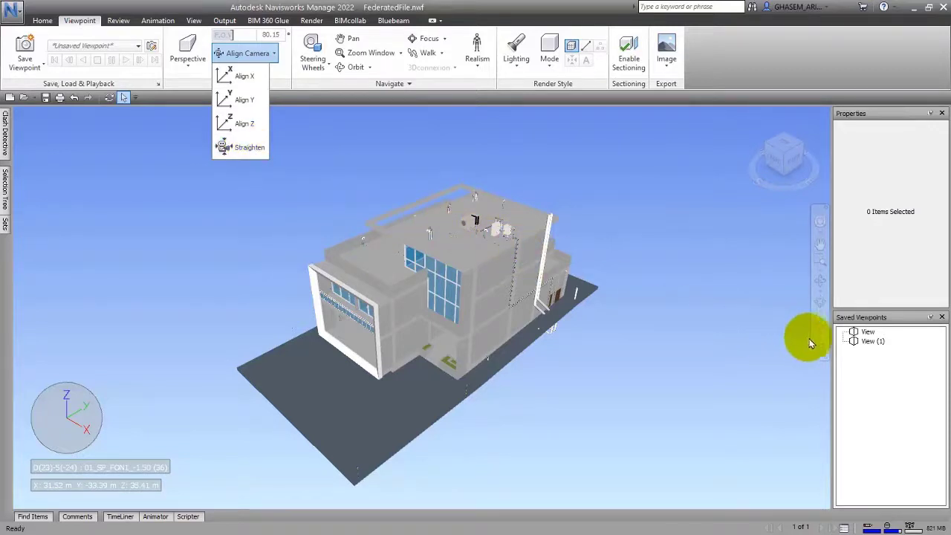
Restore saved viewpoint View (1), a side view at 47.51, -9.52, 16.25.
{"action": "left_click", "coordinate": [868, 331]}
{"action": "left_click", "coordinate": [860, 341]}
{"action": "left_click", "coordinate": [853, 331]}
{"action": "left_click", "coordinate": [855, 340]}
{"action": "left_click", "coordinate": [853, 331]}
{"action": "left_click", "coordinate": [853, 340]}
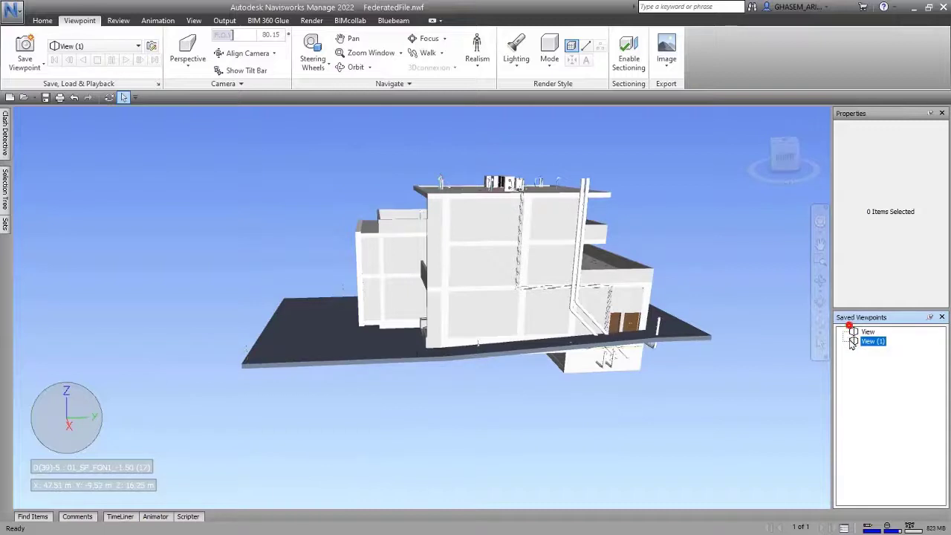
Recall saved viewpoint View (1), then straighten the camera with Align Camera > Straighten.
{"action": "left_click", "coordinate": [863, 331]}
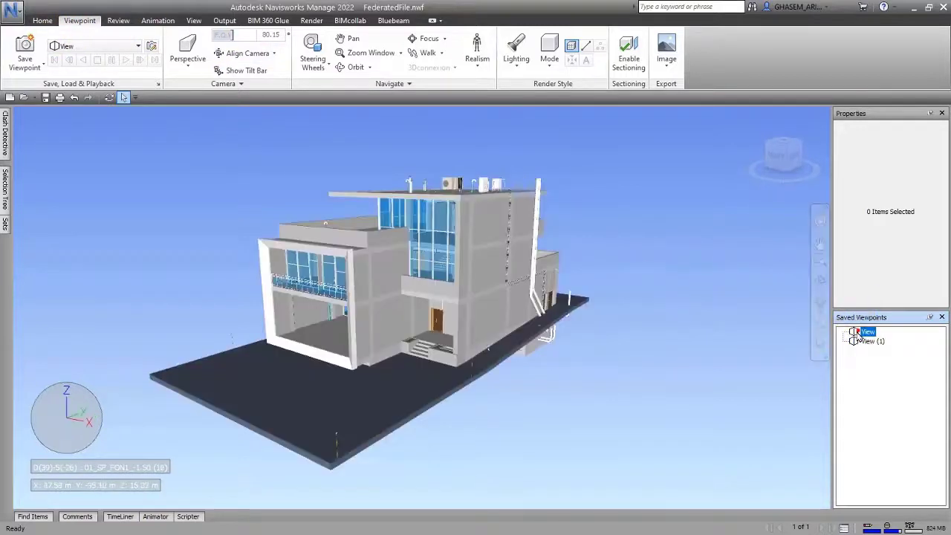
{"action": "left_click", "coordinate": [870, 341]}
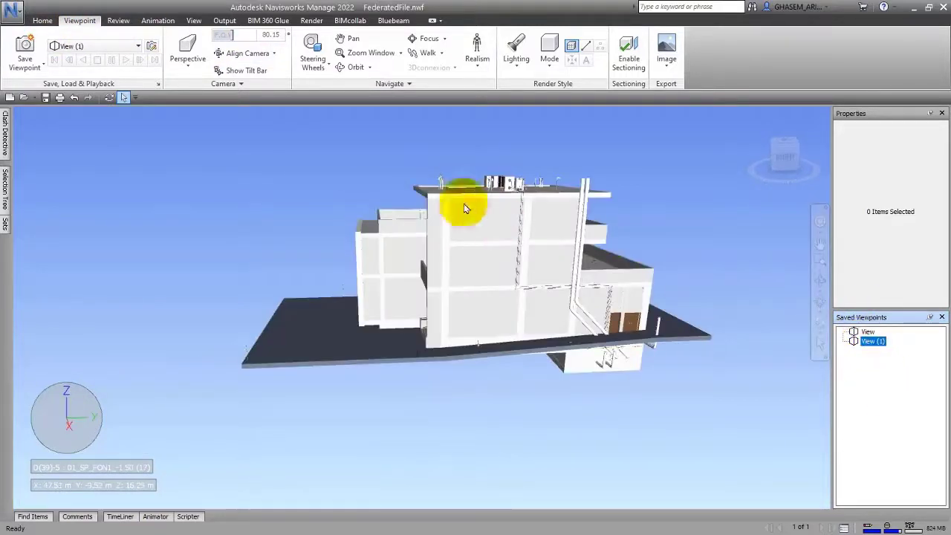
{"action": "left_click", "coordinate": [271, 55]}
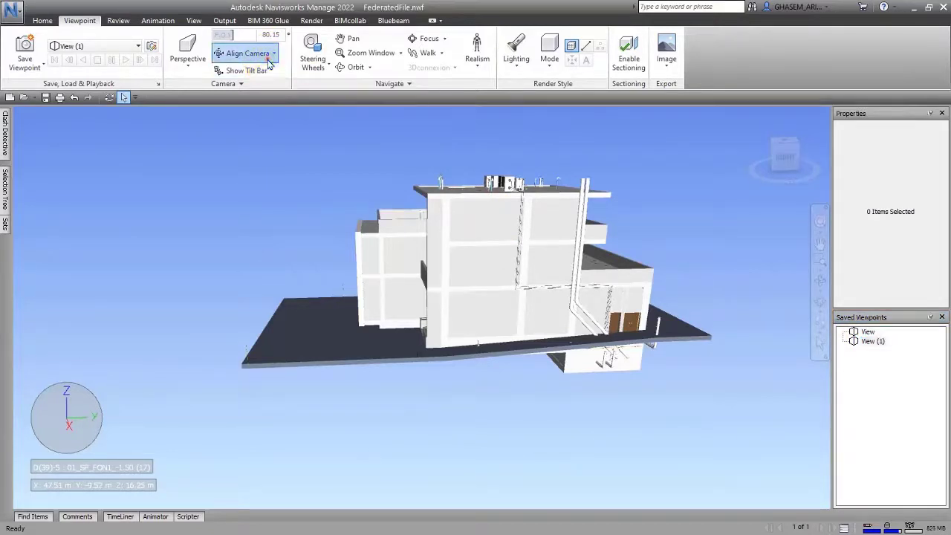
{"action": "left_click", "coordinate": [247, 149]}
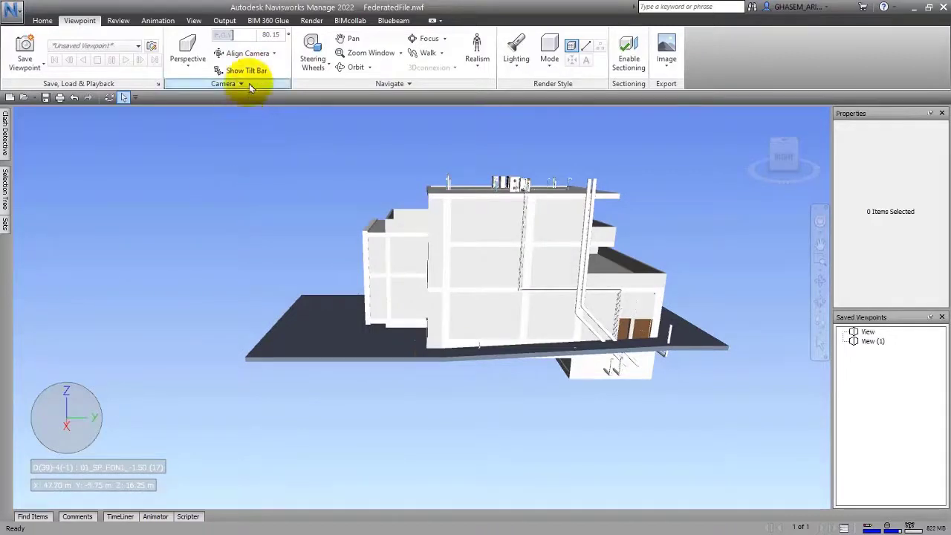
Straighten the camera, show the tilt bar, turn on Walk, and apply tilt 0.
{"action": "left_click", "coordinate": [269, 54]}
{"action": "left_click", "coordinate": [245, 151]}
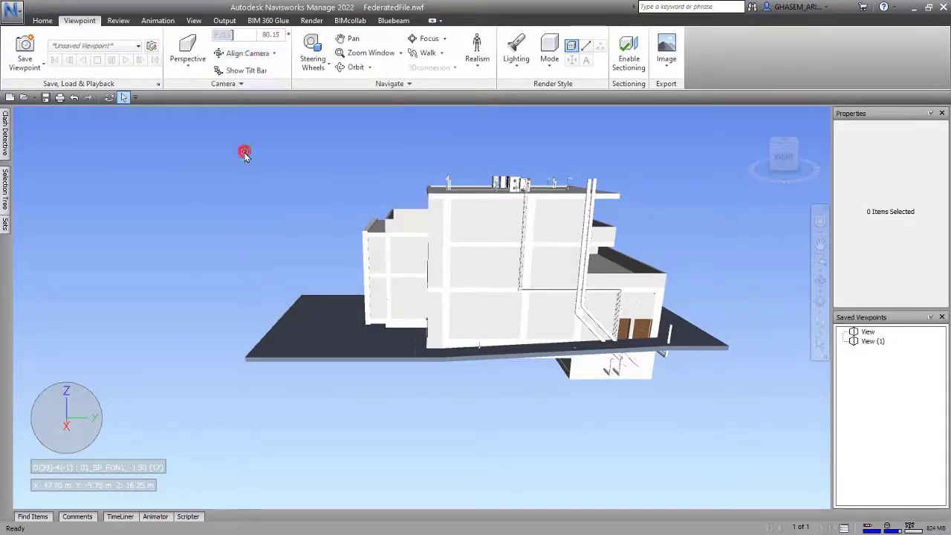
{"action": "left_click", "coordinate": [241, 71]}
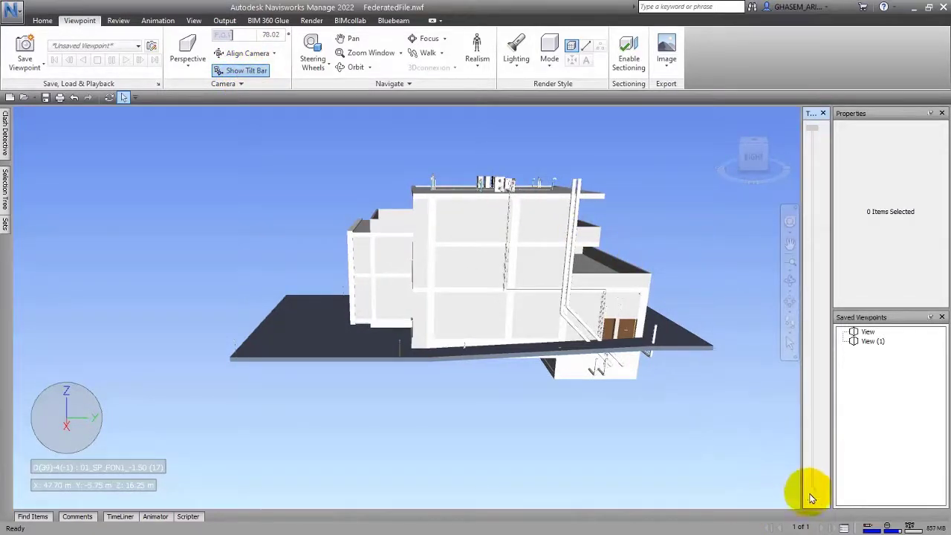
{"action": "left_click", "coordinate": [422, 52]}
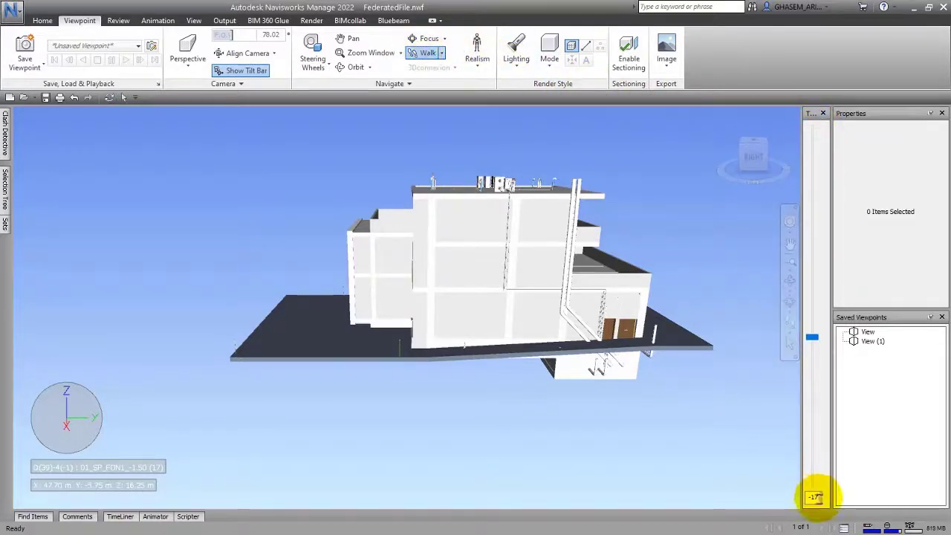
{"action": "key", "text": "Return"}
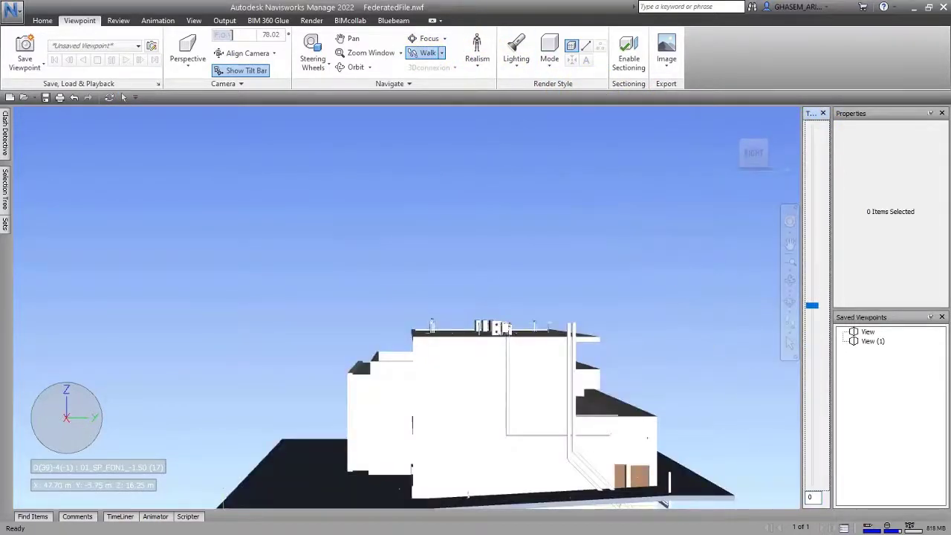
{"action": "left_click", "coordinate": [248, 53]}
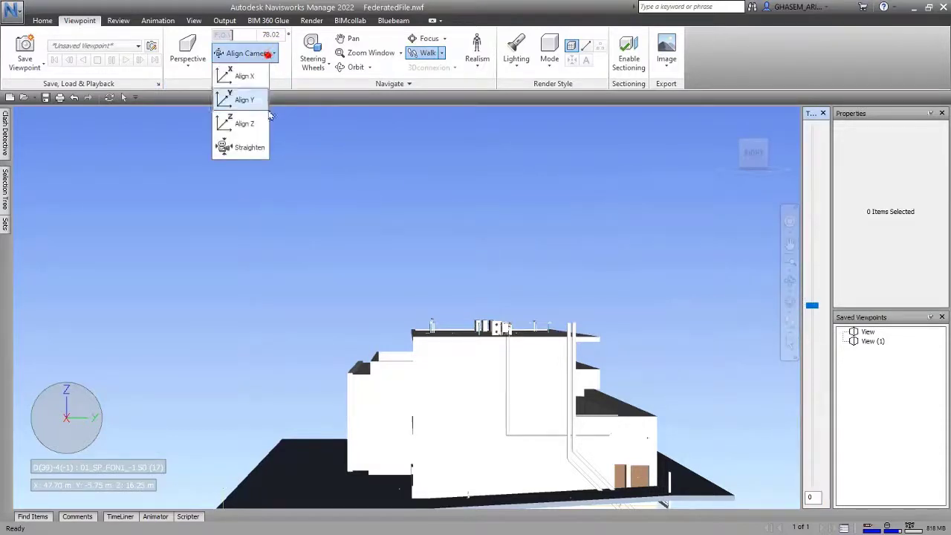
{"action": "left_click", "coordinate": [248, 146]}
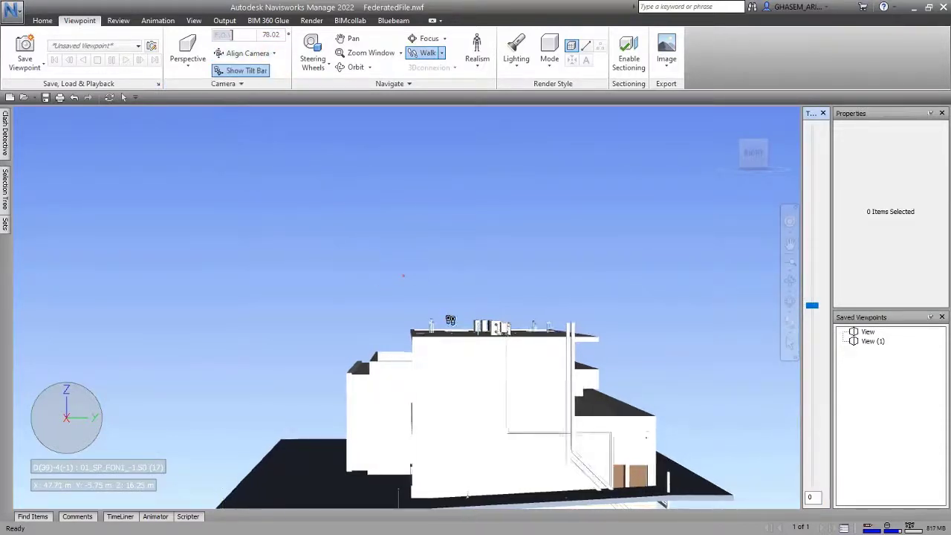
Drag the tilt bar to tilt the camera up and down, then hide the tilt bar.
{"action": "left_click", "coordinate": [213, 86]}
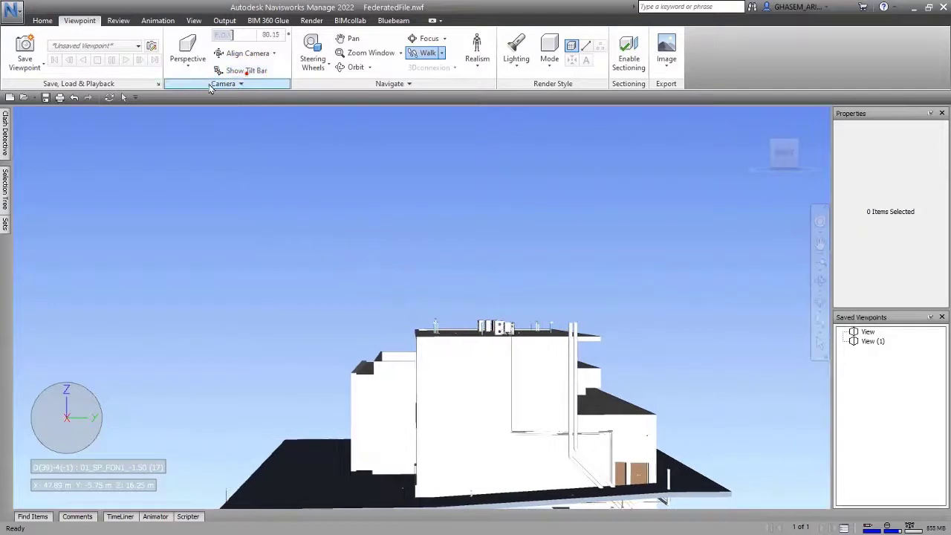
{"action": "left_click", "coordinate": [256, 74]}
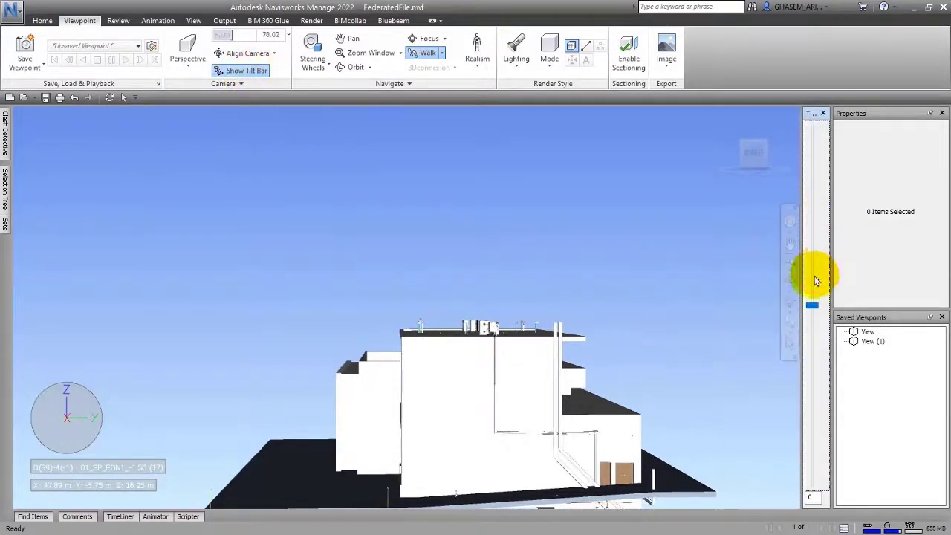
{"action": "left_click_drag", "start_coordinate": [814, 307], "coordinate": [824, 330]}
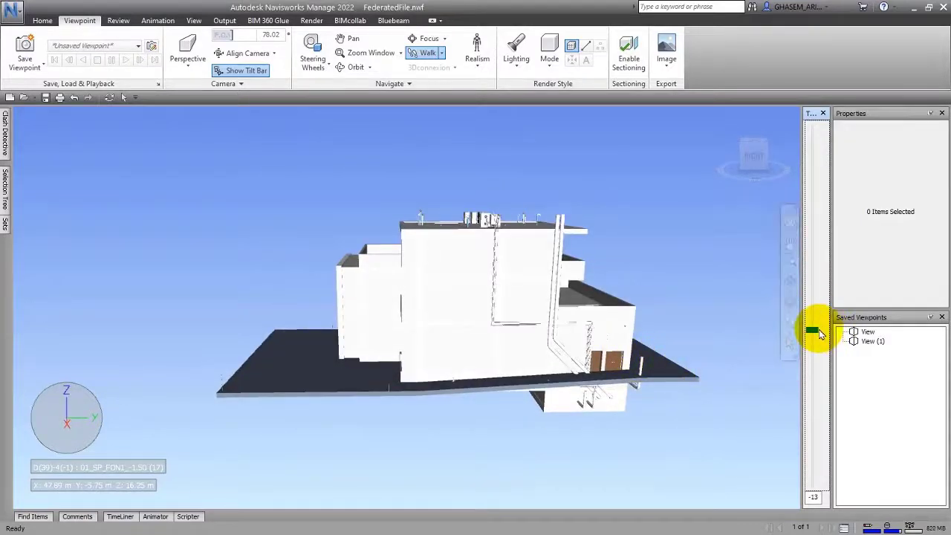
{"action": "left_click_drag", "start_coordinate": [814, 334], "coordinate": [794, 323]}
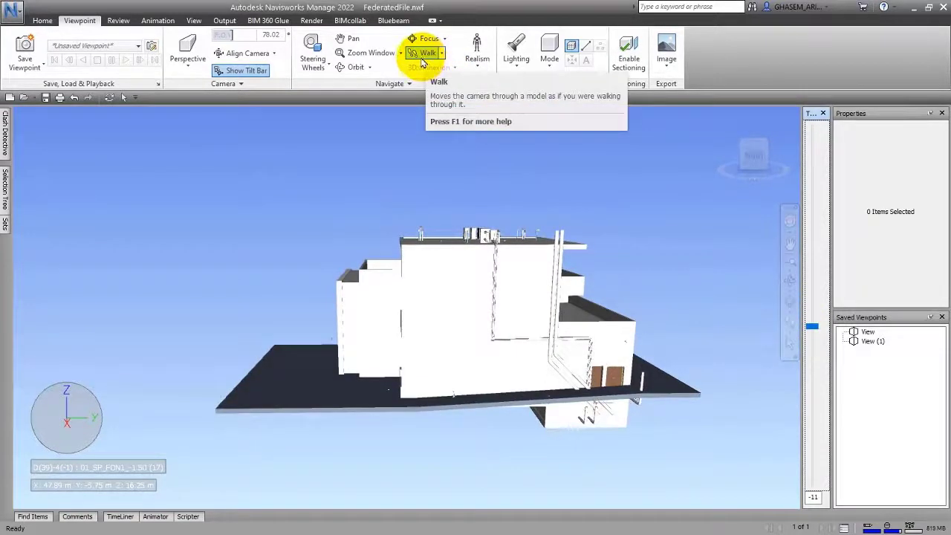
{"action": "left_click", "coordinate": [230, 72]}
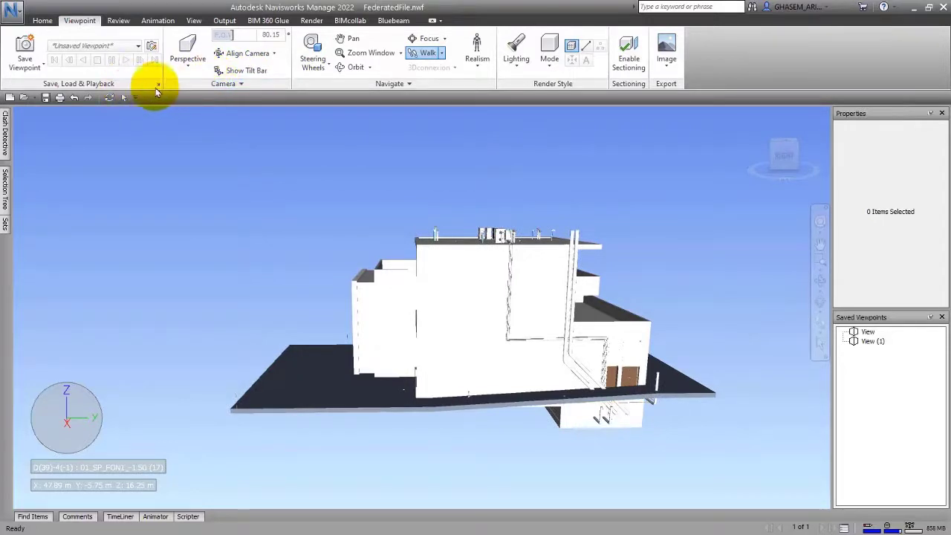
Set the camera position fields to X 50, Y 45, Z 25.
{"action": "left_click", "coordinate": [207, 83]}
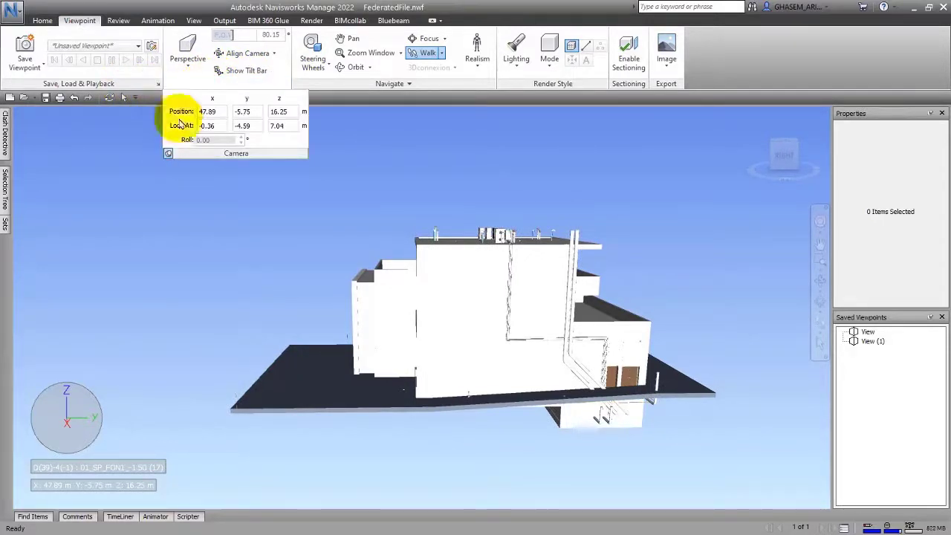
{"action": "key", "text": "Return"}
{"action": "type", "text": "0"}
{"action": "key", "text": "Return"}
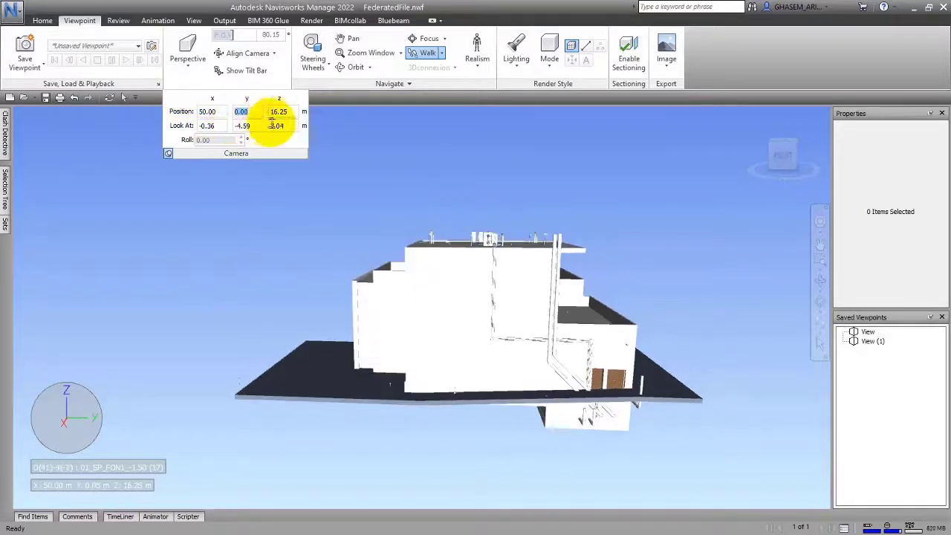
{"action": "type", "text": "0"}
{"action": "key", "text": "Return"}
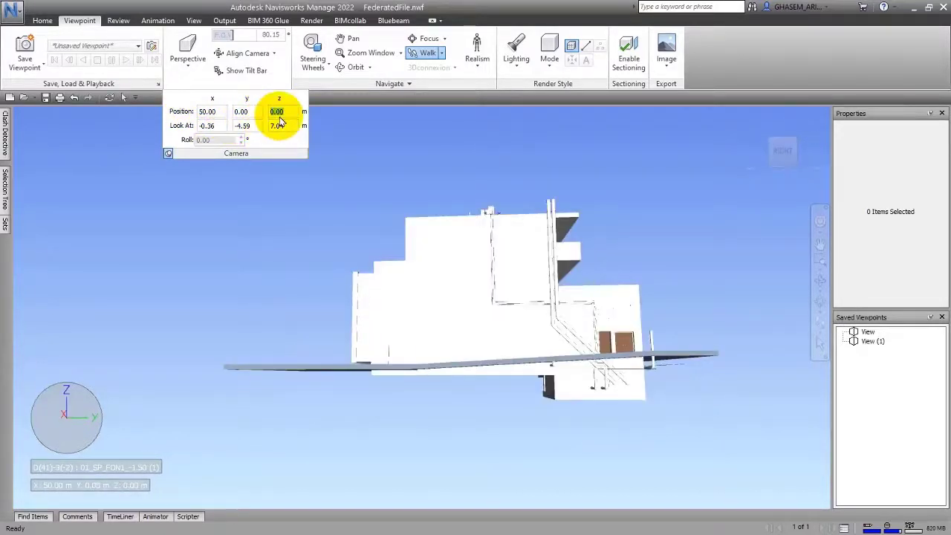
{"action": "type", "text": "25"}
{"action": "key", "text": "Return"}
{"action": "left_click", "coordinate": [240, 113]}
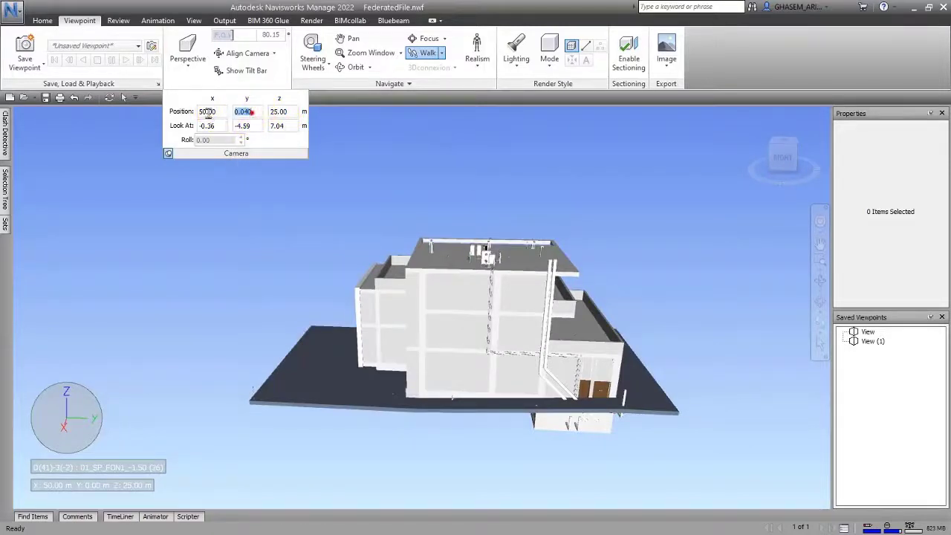
{"action": "type", "text": "65"}
{"action": "left_click", "coordinate": [210, 113]}
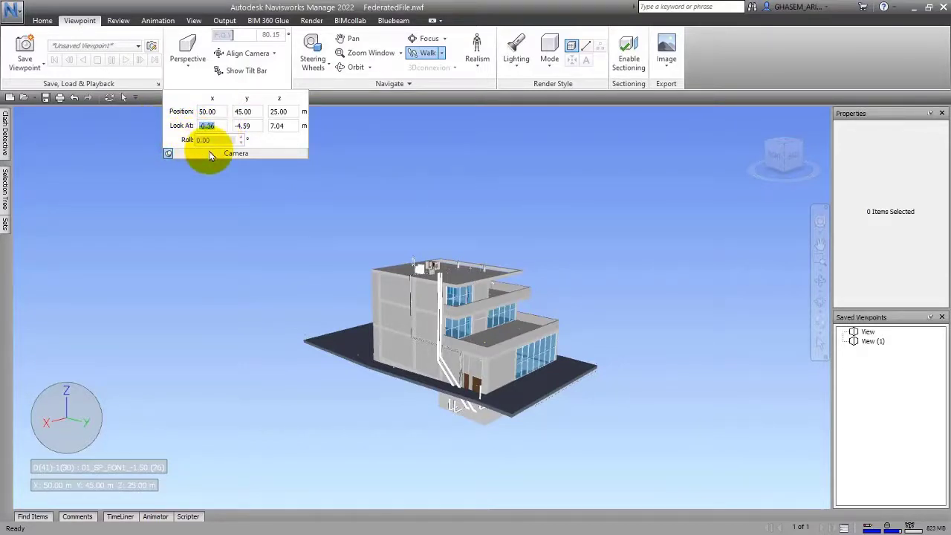
Aim the camera's Look At point at roughly 0, 0.45, 0.
{"action": "type", "text": "00001"}
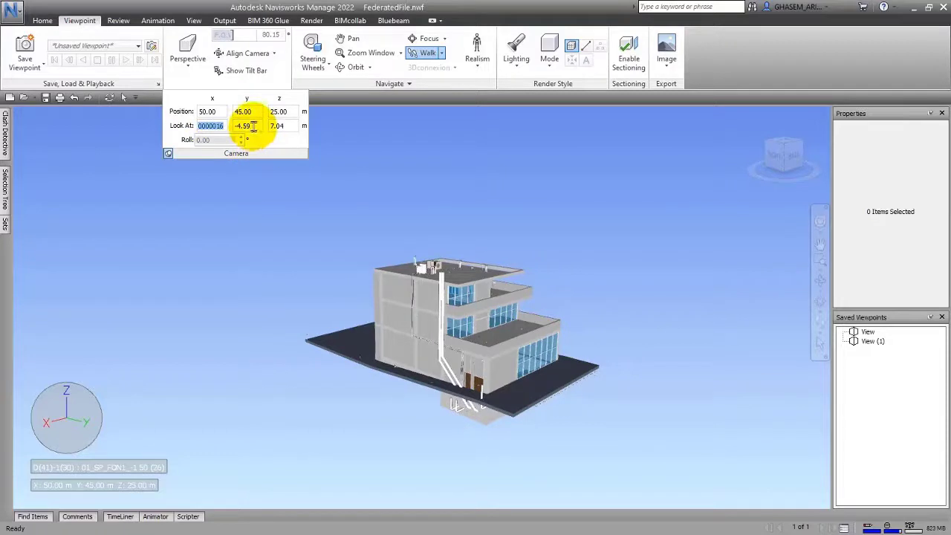
{"action": "left_click", "coordinate": [249, 126]}
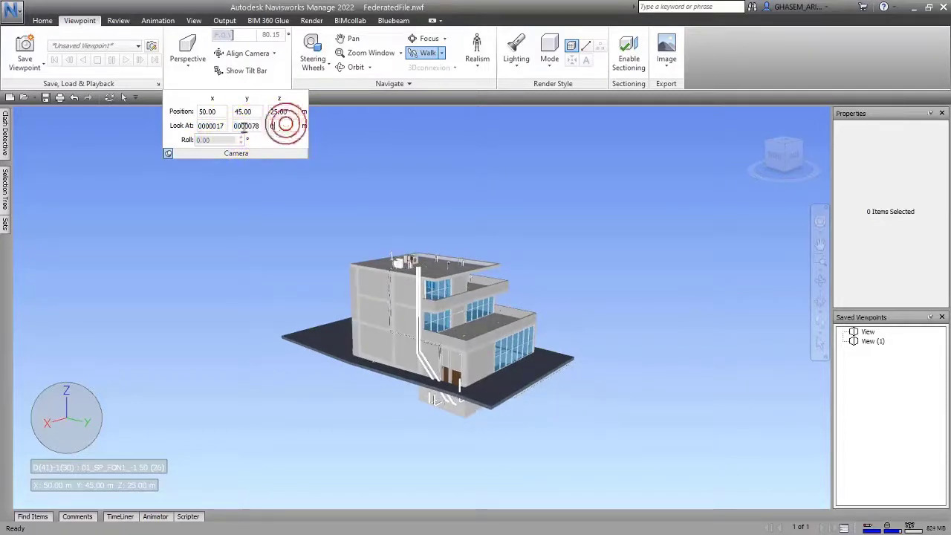
{"action": "left_click", "coordinate": [285, 124]}
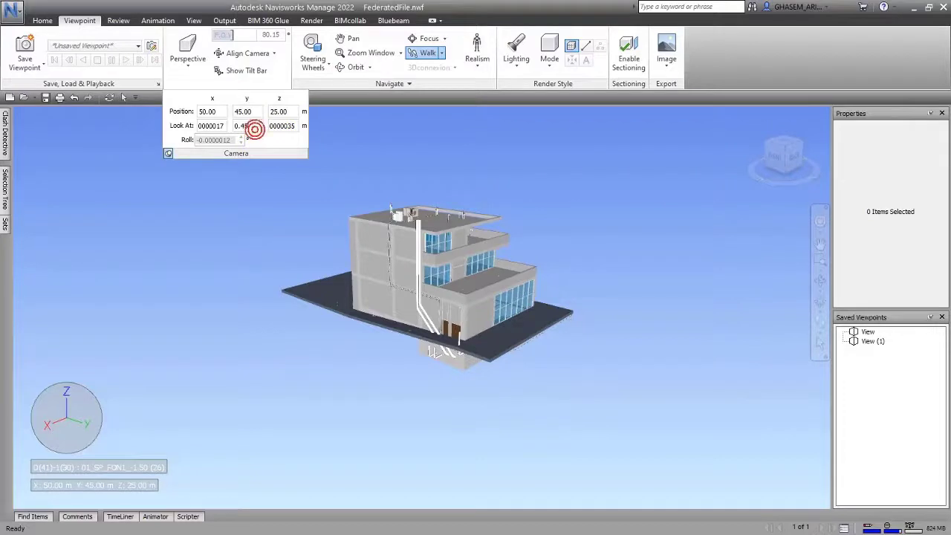
{"action": "left_click", "coordinate": [254, 127]}
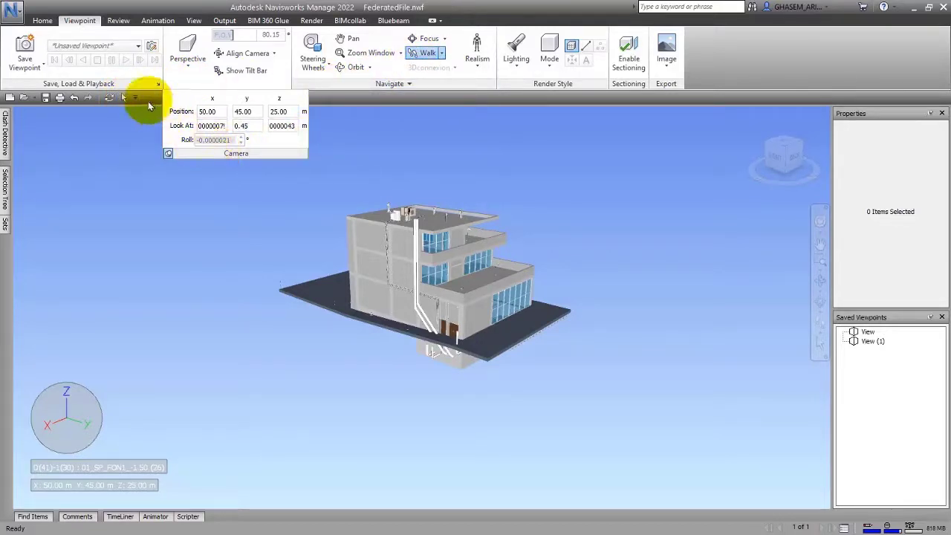
Roll the camera to about 14 degrees with the spinner, then reset roll to 0.
{"action": "left_click", "coordinate": [124, 98]}
{"action": "left_click", "coordinate": [241, 139]}
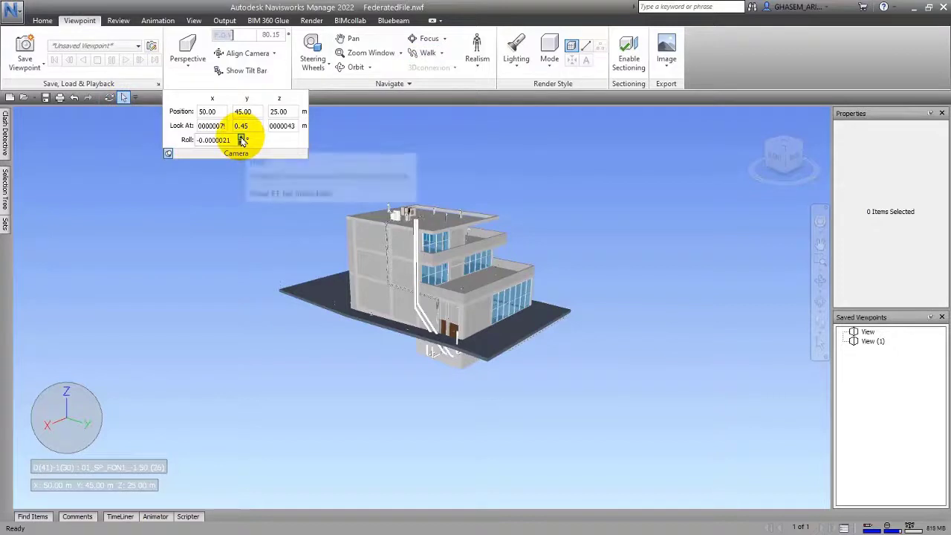
{"action": "left_click_drag", "start_coordinate": [241, 139], "coordinate": [240, 141]}
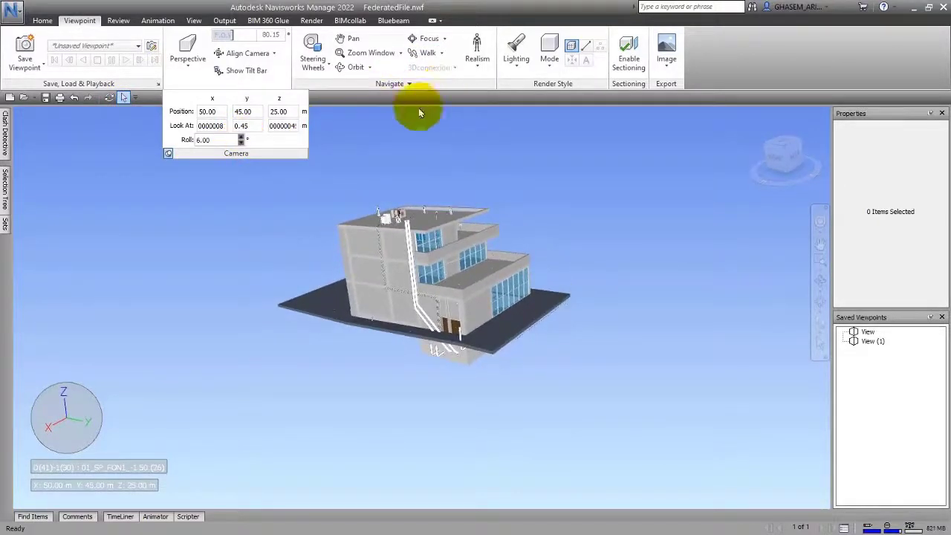
{"action": "left_click", "coordinate": [223, 139]}
{"action": "type", "text": "0"}
{"action": "key", "text": "Return"}
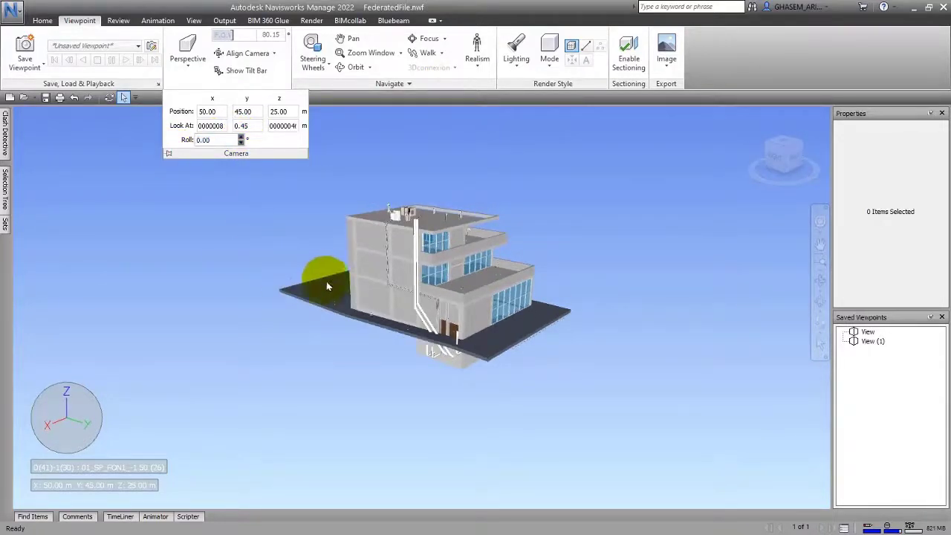
Using the Full Navigation wheel, zoom in and walk toward the building's entrance corner.
{"action": "left_click", "coordinate": [314, 63]}
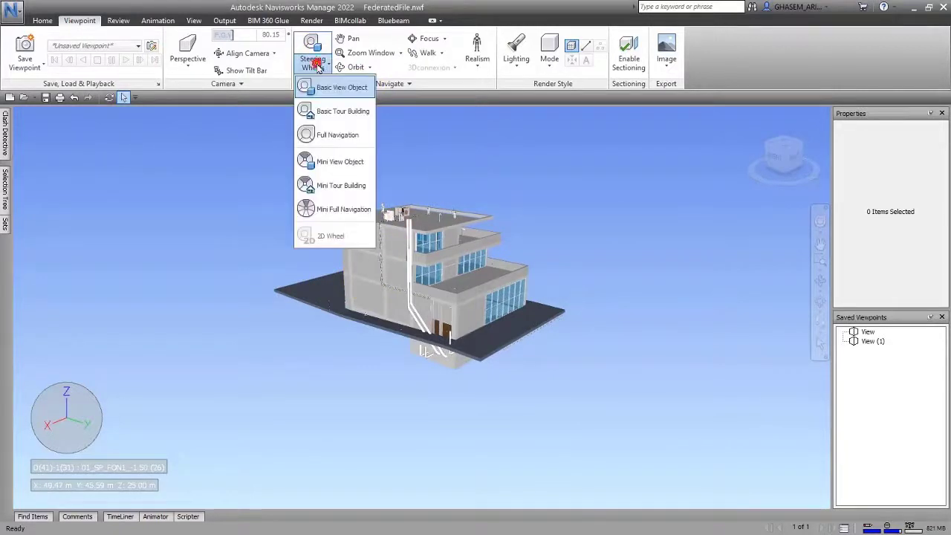
{"action": "left_click", "coordinate": [321, 135]}
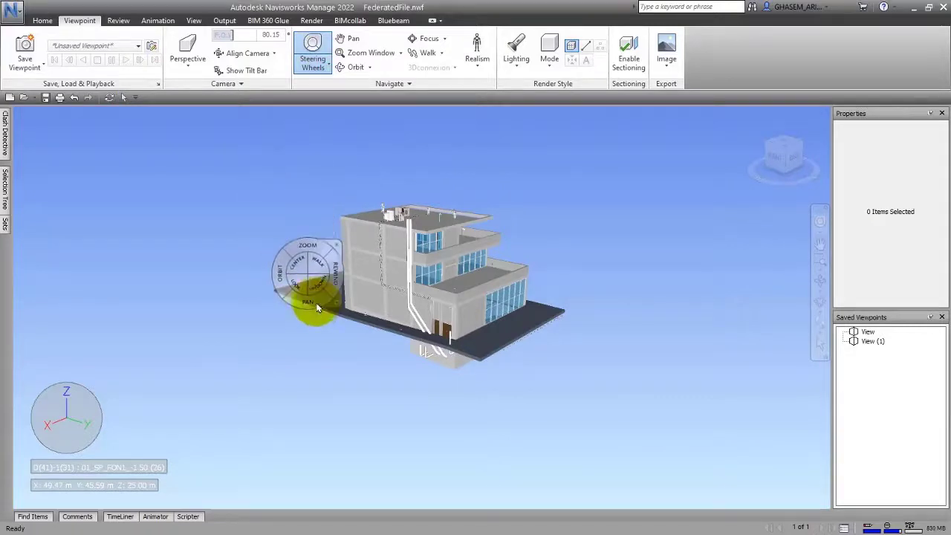
{"action": "left_click_drag", "start_coordinate": [440, 316], "coordinate": [414, 368]}
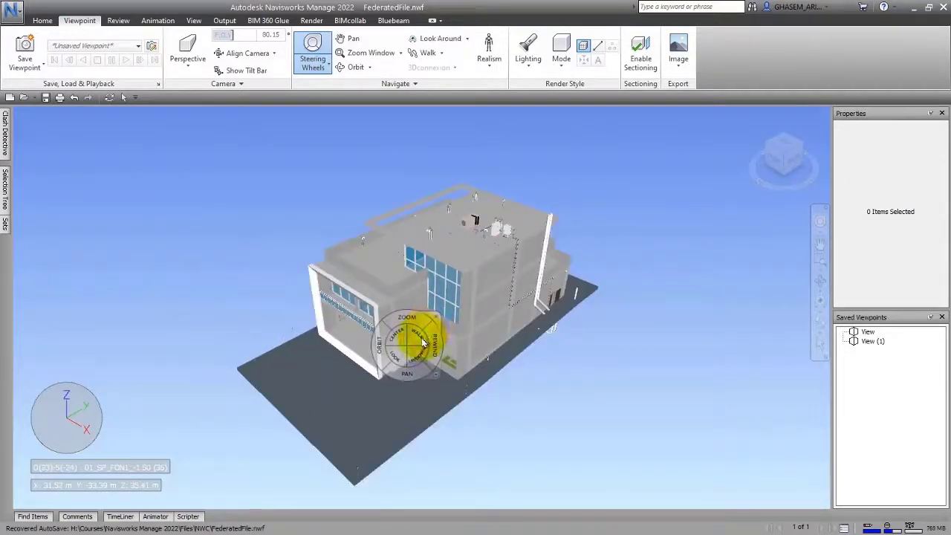
{"action": "mouse_move", "coordinate": [422, 342]}
{"action": "left_mouse_down"}
{"action": "mouse_move", "coordinate": [421, 424]}
{"action": "mouse_move", "coordinate": [431, 384]}
{"action": "mouse_move", "coordinate": [419, 367]}
{"action": "mouse_move", "coordinate": [434, 366]}
{"action": "mouse_move", "coordinate": [423, 336]}
{"action": "mouse_move", "coordinate": [425, 272]}
{"action": "mouse_move", "coordinate": [401, 364]}
{"action": "mouse_move", "coordinate": [240, 361]}
{"action": "mouse_move", "coordinate": [386, 384]}
{"action": "mouse_move", "coordinate": [569, 391]}
{"action": "mouse_move", "coordinate": [510, 385]}
{"action": "mouse_move", "coordinate": [493, 394]}
{"action": "mouse_move", "coordinate": [451, 340]}
{"action": "mouse_move", "coordinate": [426, 425]}
{"action": "mouse_move", "coordinate": [418, 397]}
{"action": "mouse_move", "coordinate": [451, 404]}
{"action": "mouse_move", "coordinate": [426, 427]}
{"action": "left_mouse_up"}
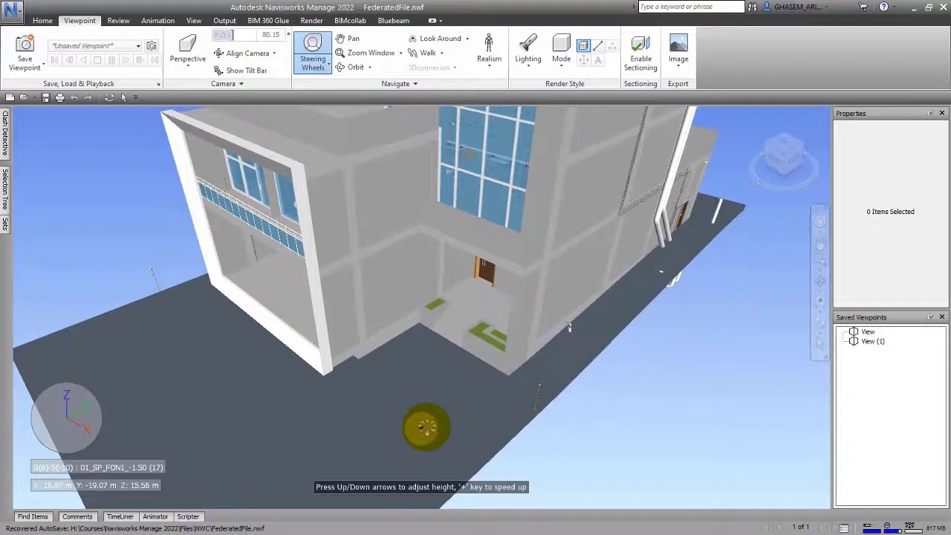
Walk on toward the building corner with the wheel, looking up toward the roof.
{"action": "left_click_drag", "start_coordinate": [426, 427], "coordinate": [426, 427]}
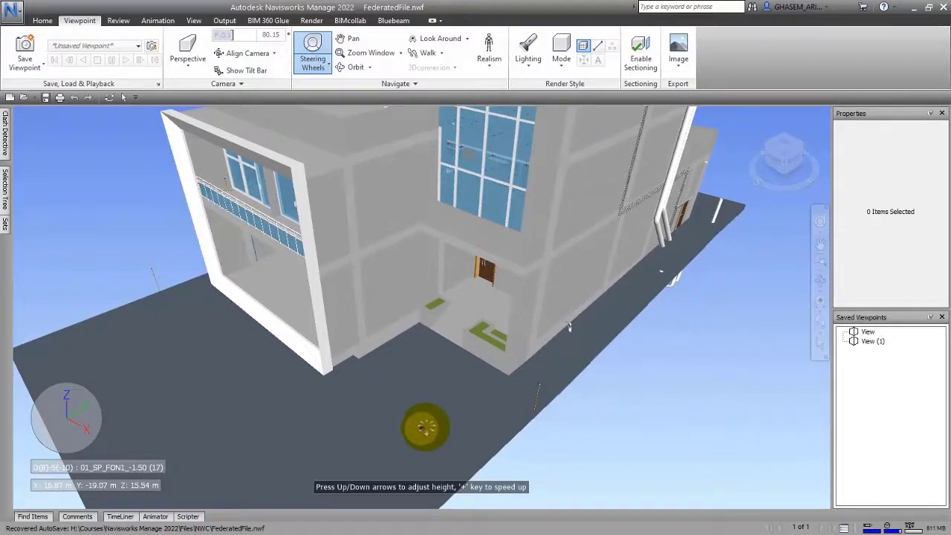
{"action": "left_click_drag", "start_coordinate": [428, 393], "coordinate": [421, 294]}
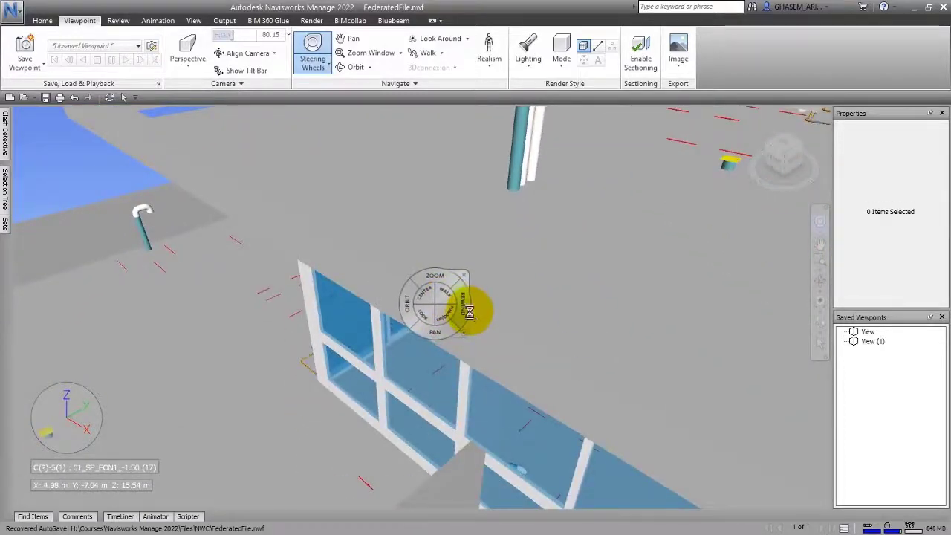
{"action": "left_click_drag", "start_coordinate": [427, 321], "coordinate": [417, 176]}
{"action": "left_click_drag", "start_coordinate": [421, 113], "coordinate": [399, 371]}
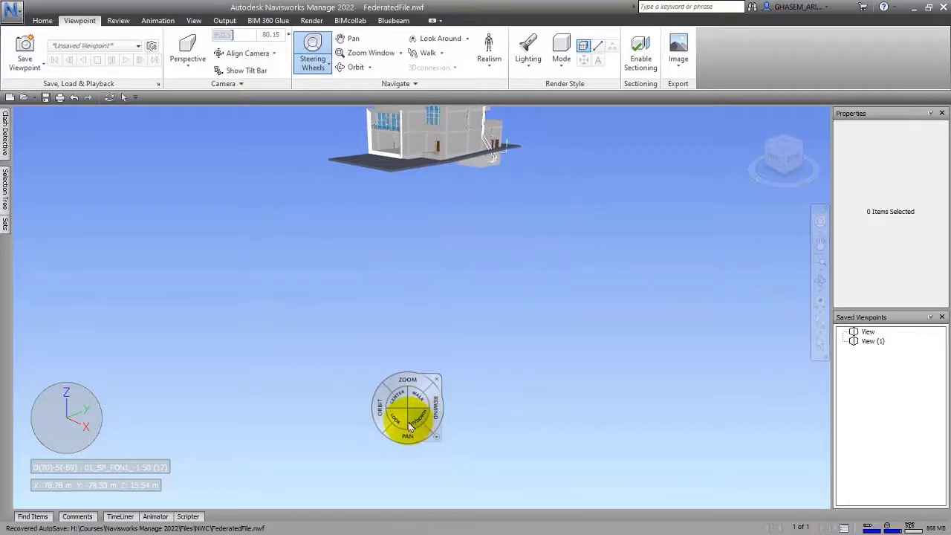
Tilt the view and raise and lower the camera to finish at the entrance door.
{"action": "mouse_move", "coordinate": [399, 420]}
{"action": "left_mouse_down"}
{"action": "mouse_move", "coordinate": [404, 356]}
{"action": "mouse_move", "coordinate": [406, 419]}
{"action": "mouse_move", "coordinate": [421, 429]}
{"action": "mouse_move", "coordinate": [427, 359]}
{"action": "mouse_move", "coordinate": [416, 301]}
{"action": "mouse_move", "coordinate": [402, 282]}
{"action": "mouse_move", "coordinate": [417, 289]}
{"action": "left_mouse_up"}
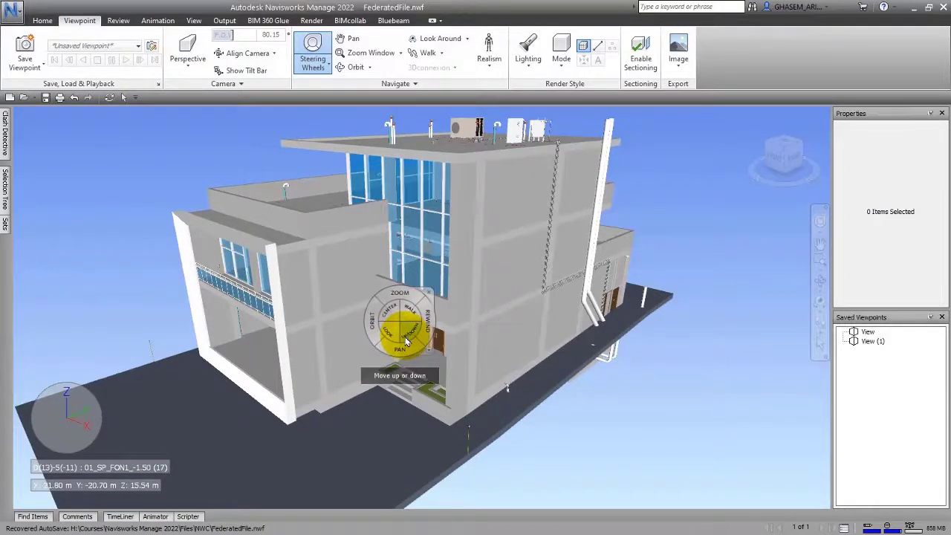
{"action": "left_click_drag", "start_coordinate": [407, 341], "coordinate": [403, 327]}
{"action": "left_click_drag", "start_coordinate": [413, 245], "coordinate": [462, 187]}
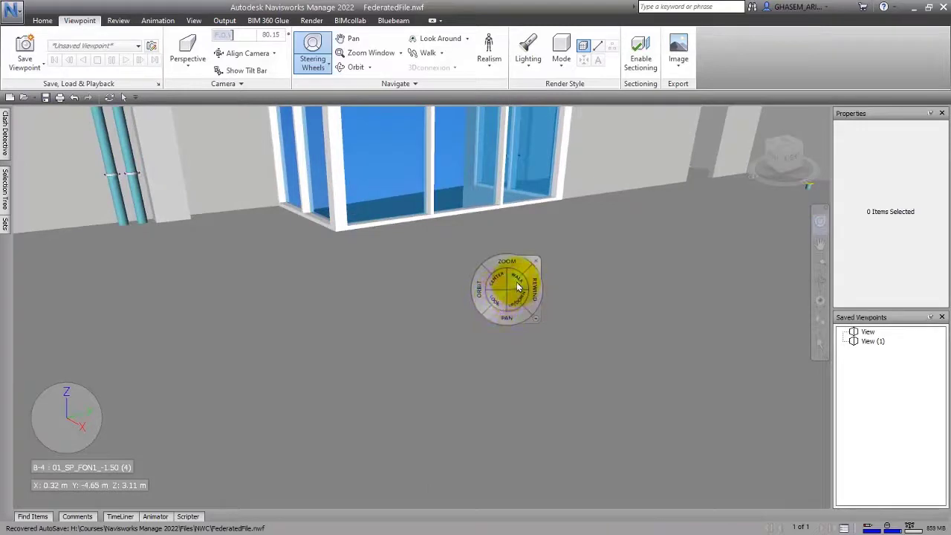
Orbit inside the house and adjust the camera height to face the staircase and overhead ductwork.
{"action": "left_click_drag", "start_coordinate": [478, 296], "coordinate": [529, 443]}
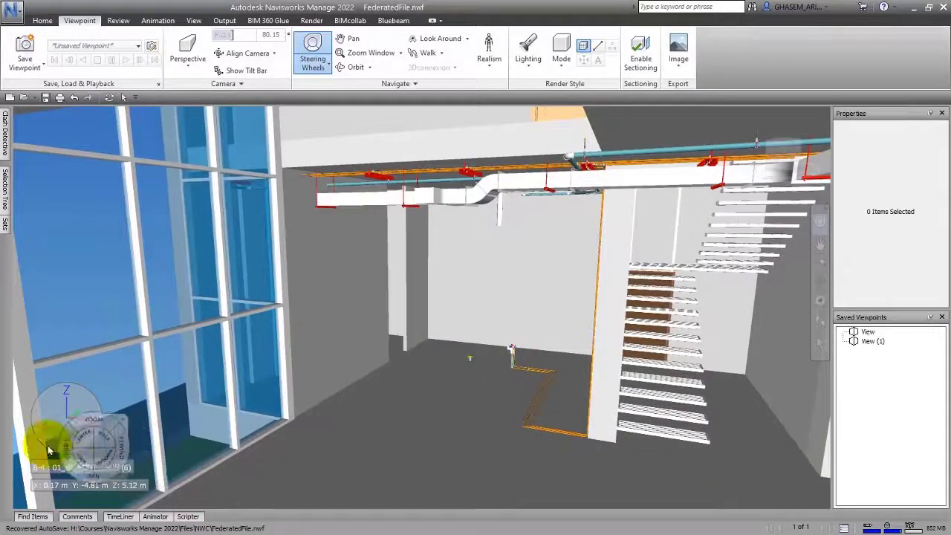
{"action": "left_click_drag", "start_coordinate": [404, 415], "coordinate": [424, 375]}
{"action": "left_click", "coordinate": [422, 395]}
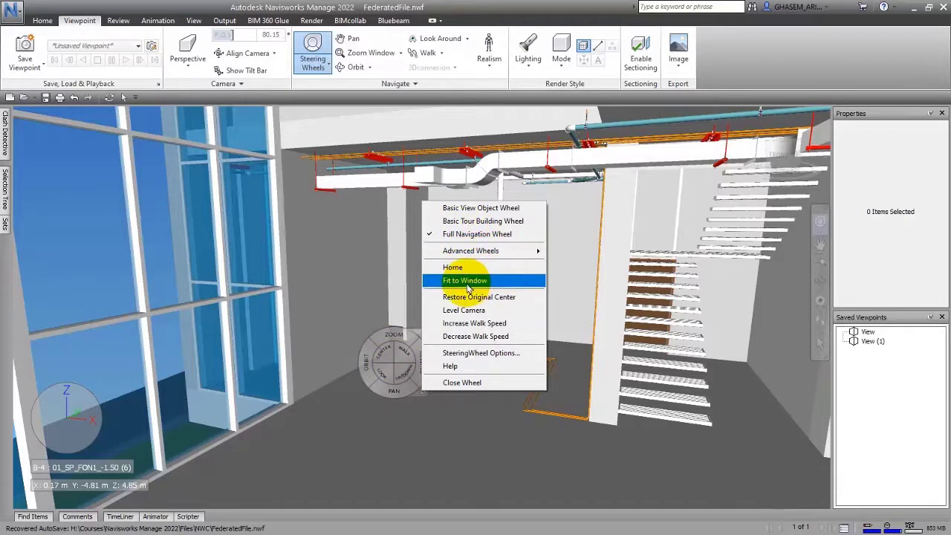
Fit the building to the window and restore the original pivot center.
{"action": "left_click", "coordinate": [466, 282]}
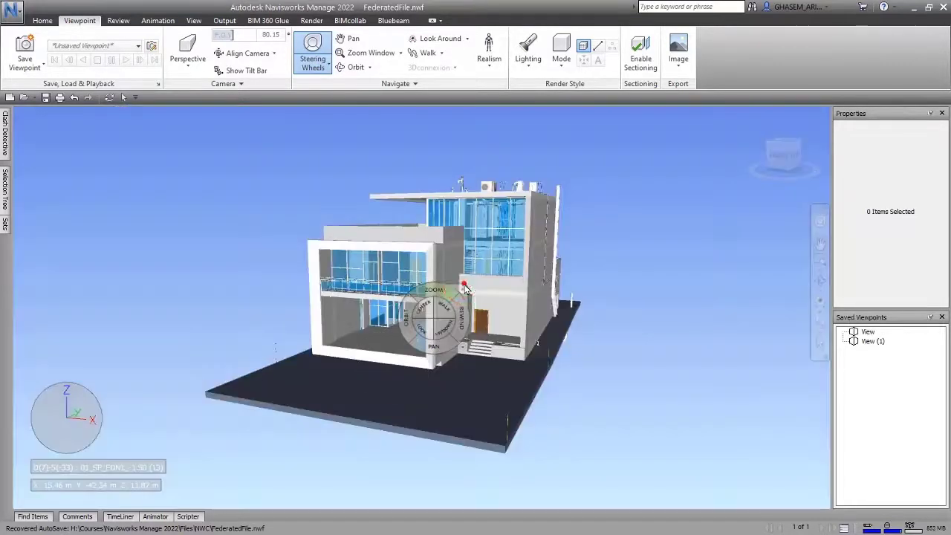
{"action": "left_click", "coordinate": [488, 333]}
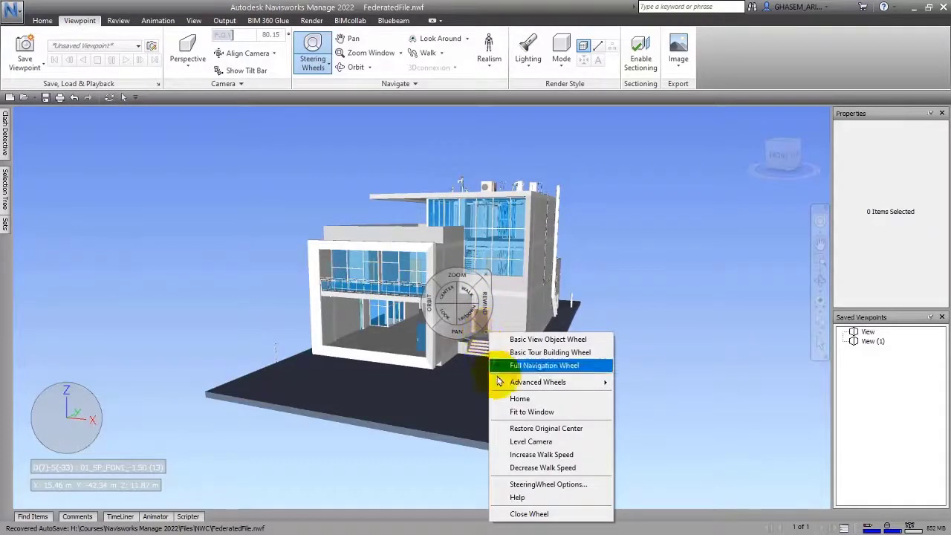
{"action": "left_click", "coordinate": [545, 429]}
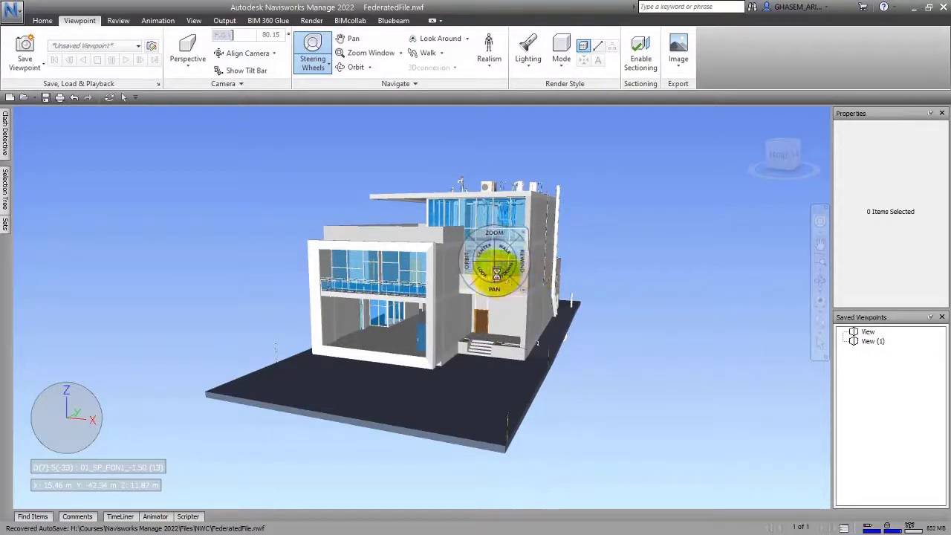
{"action": "left_click_drag", "start_coordinate": [469, 256], "coordinate": [548, 315]}
{"action": "left_click", "coordinate": [548, 315]}
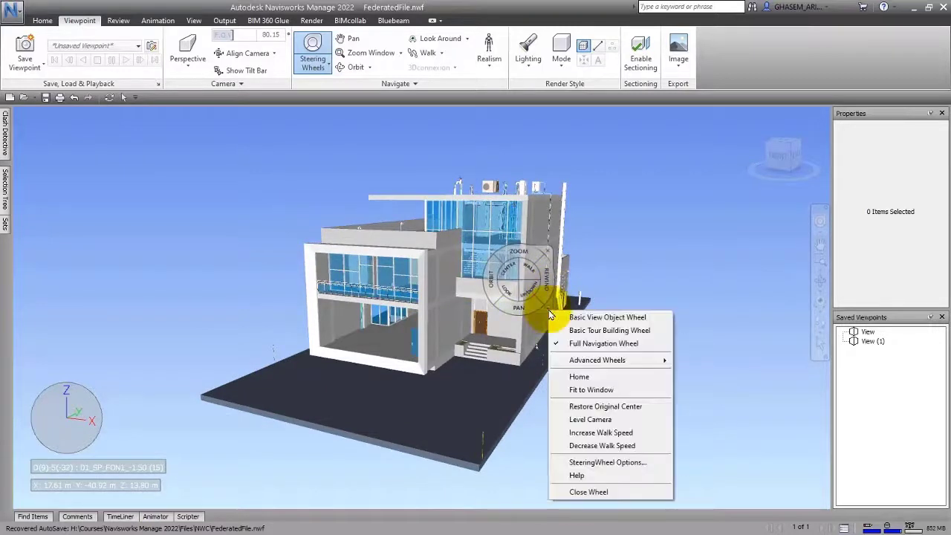
{"action": "left_click", "coordinate": [598, 407]}
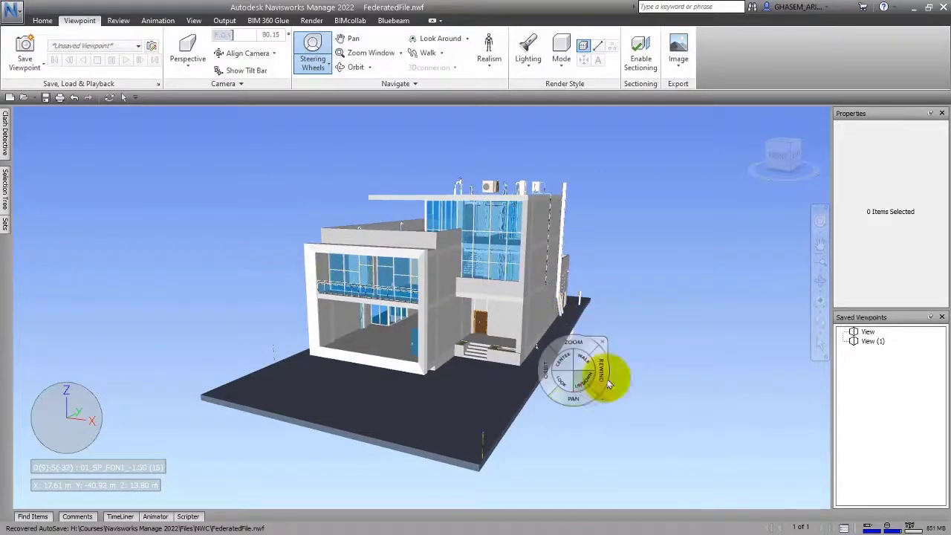
Level the camera to eye height from the wheel menu.
{"action": "left_click", "coordinate": [703, 309]}
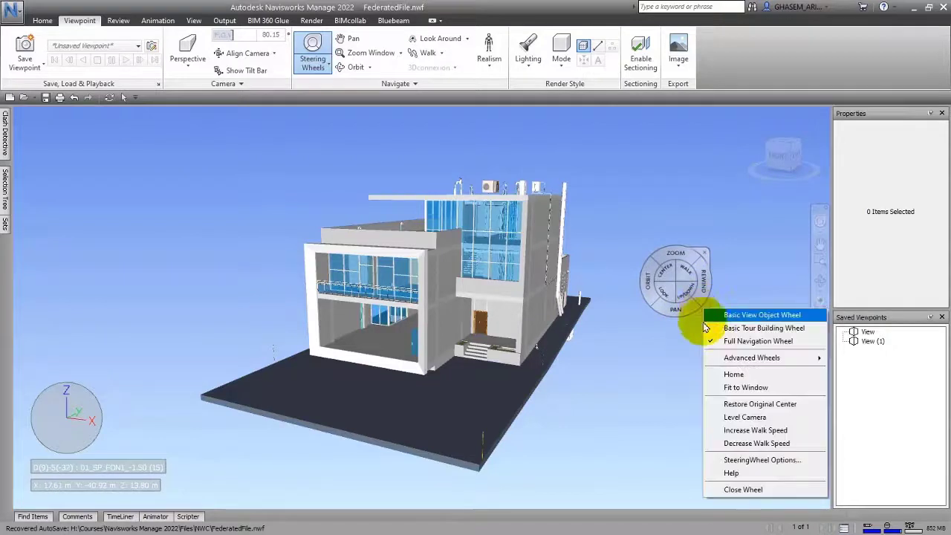
{"action": "left_click", "coordinate": [747, 419]}
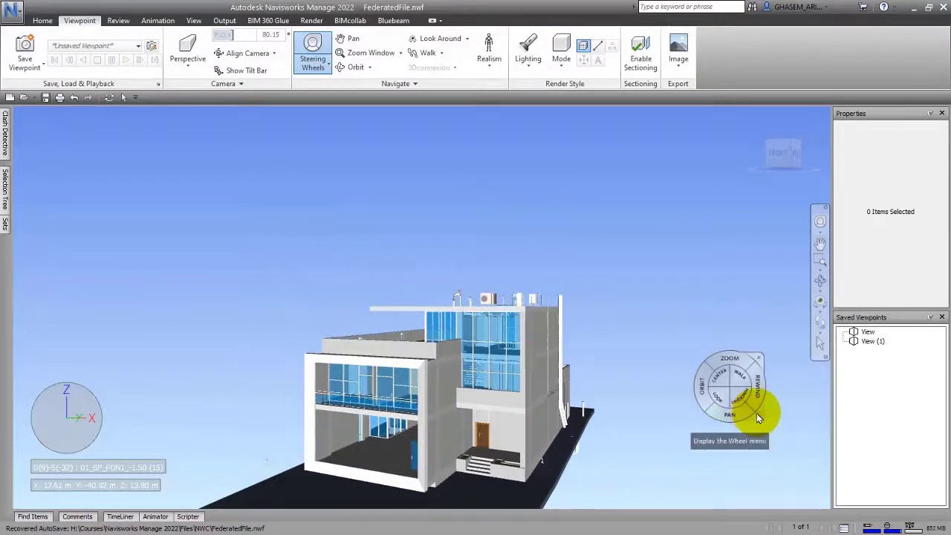
{"action": "left_click", "coordinate": [758, 420]}
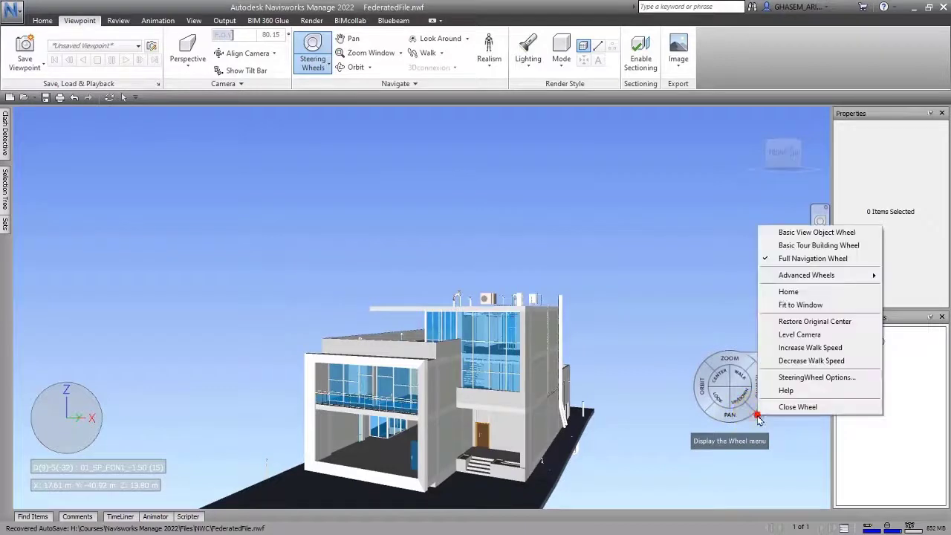
{"action": "left_click", "coordinate": [795, 338]}
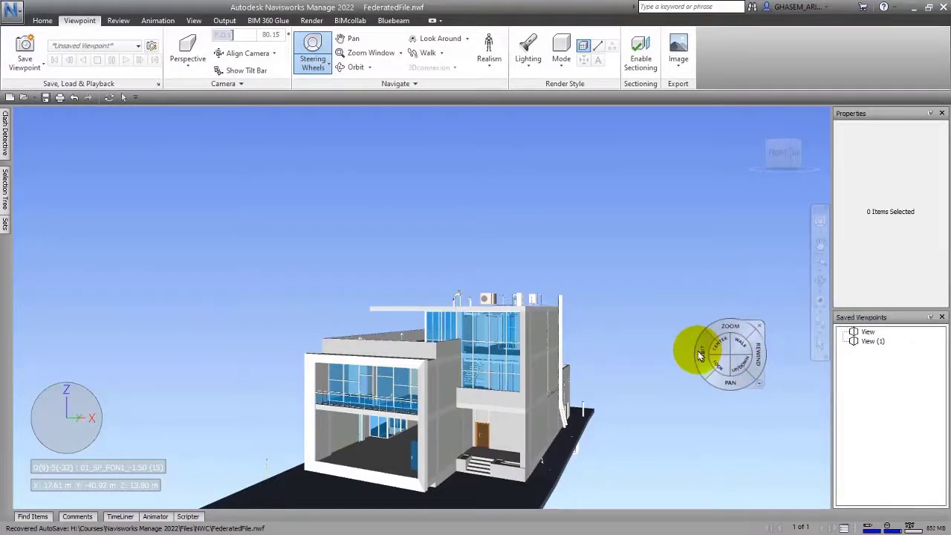
Increase the walk speed, walk around the building, then decrease the walk speed.
{"action": "left_click", "coordinate": [737, 354]}
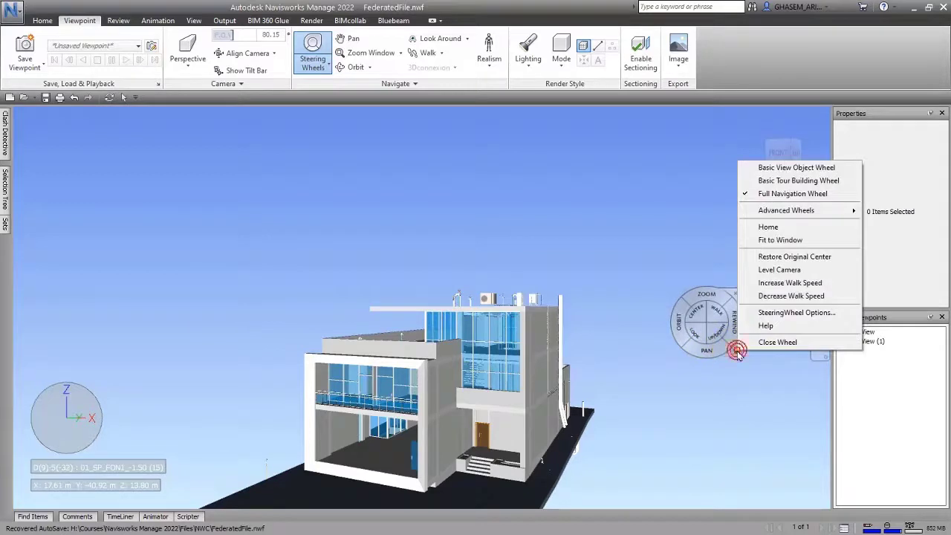
{"action": "left_click", "coordinate": [769, 285]}
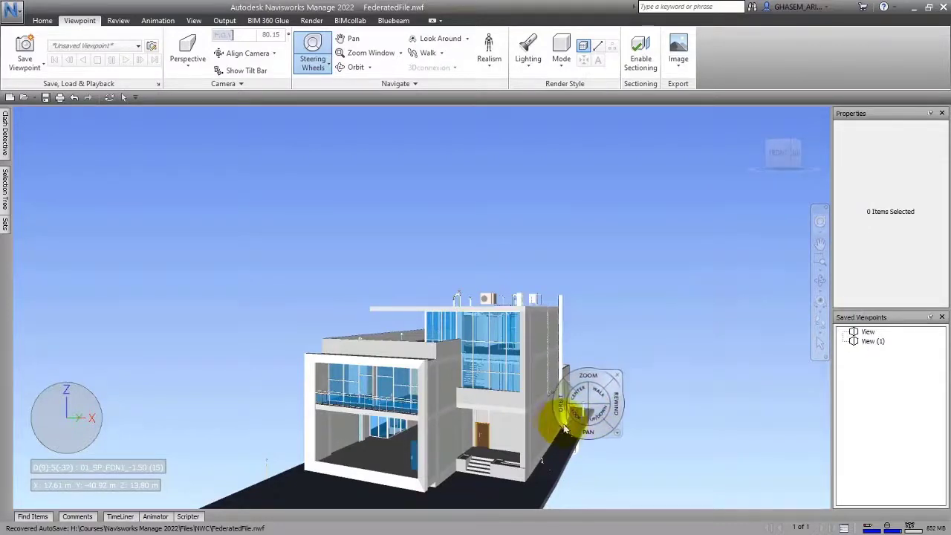
{"action": "left_click_drag", "start_coordinate": [601, 399], "coordinate": [646, 288]}
{"action": "left_click", "coordinate": [644, 318]}
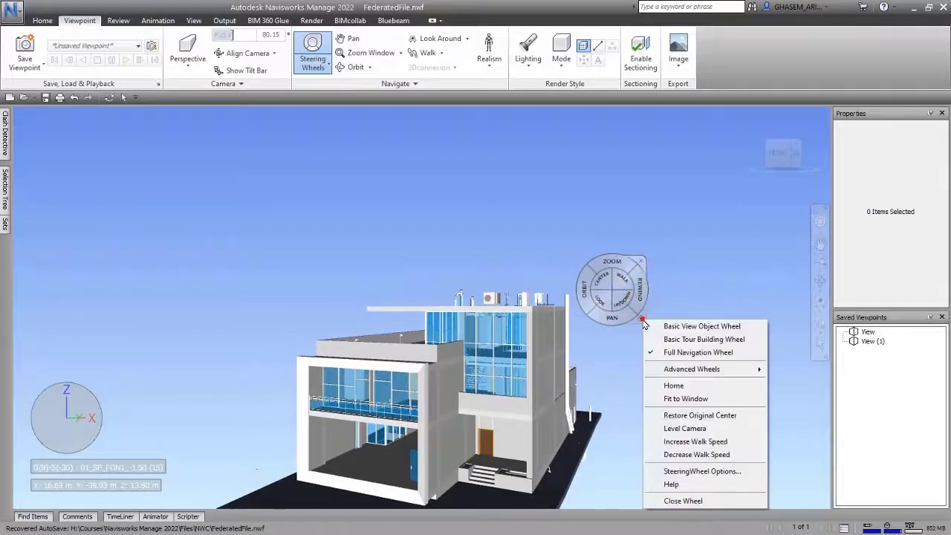
{"action": "left_click", "coordinate": [687, 451]}
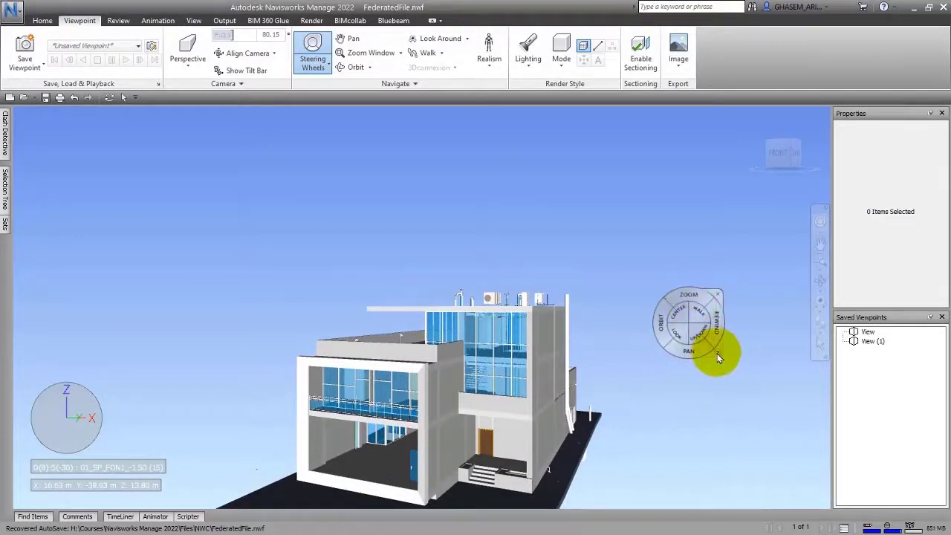
{"action": "left_click", "coordinate": [716, 356]}
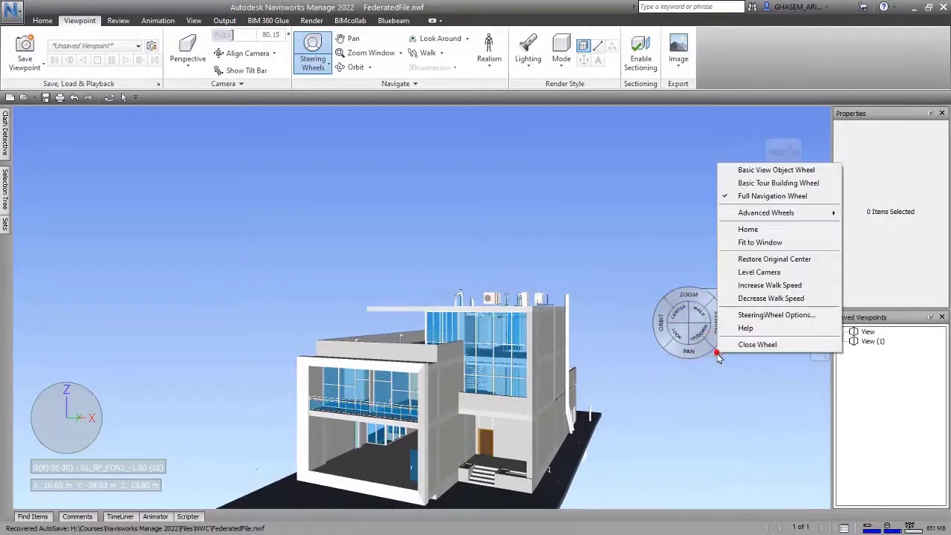
{"action": "left_click", "coordinate": [751, 315]}
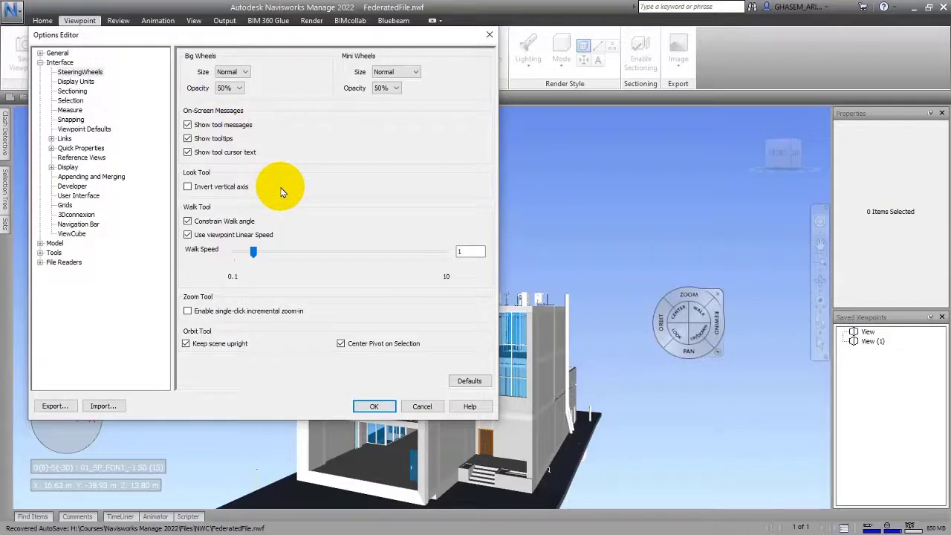
{"action": "left_click", "coordinate": [375, 405]}
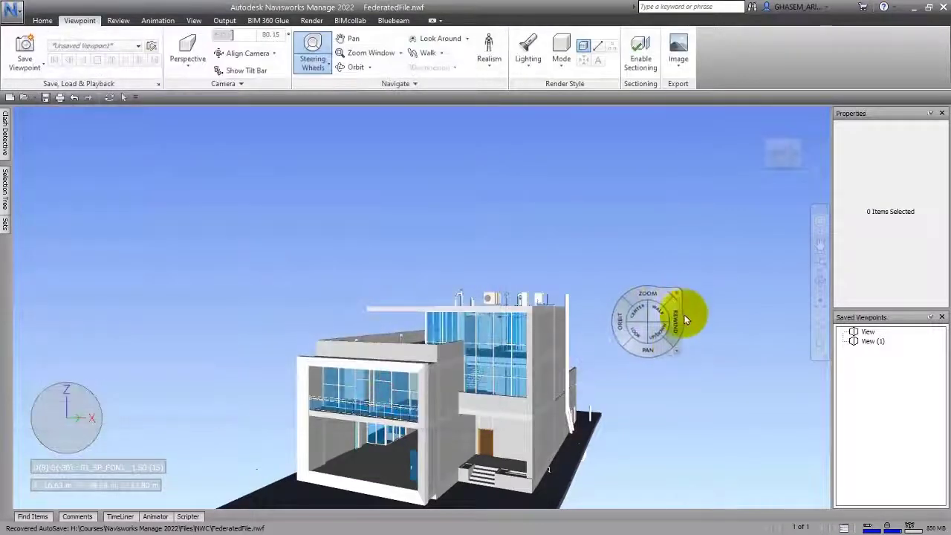
{"action": "left_click", "coordinate": [679, 352]}
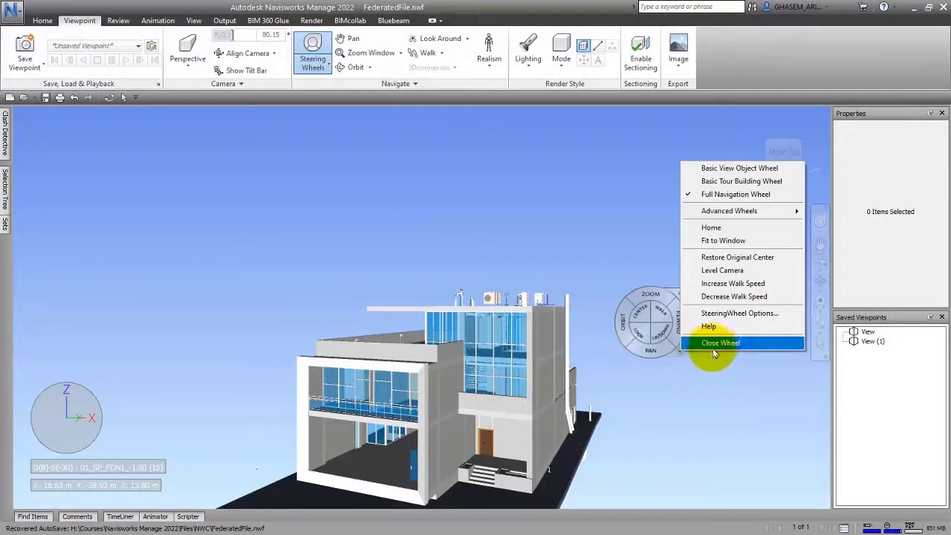